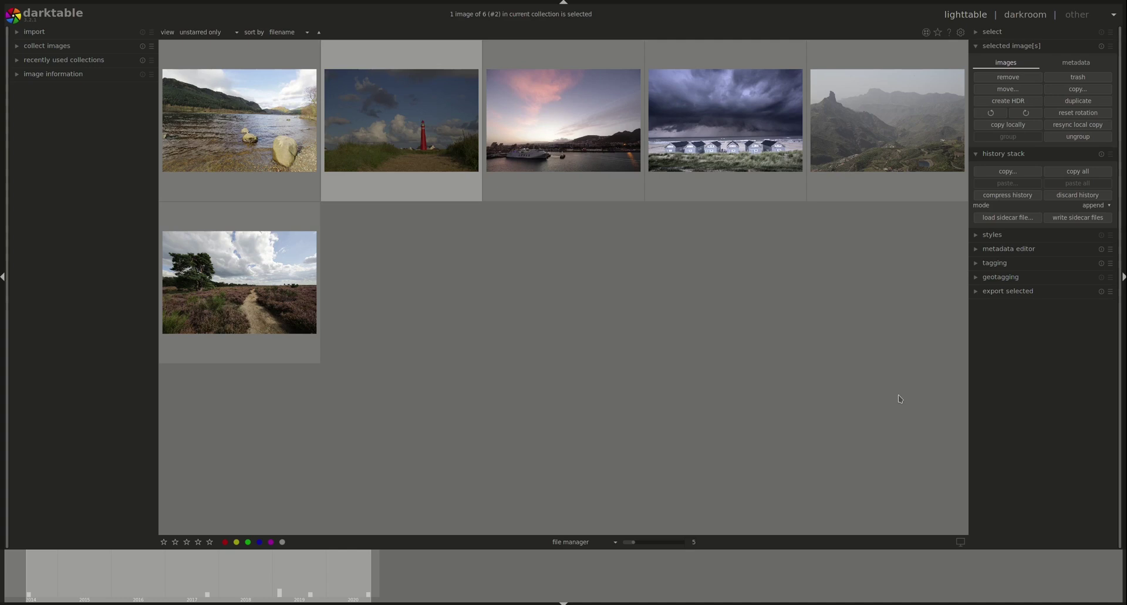
# Step: Open the lighthouse photo in the darkroom, expand crop and rotate, and open preferences
pyautogui.press('d')
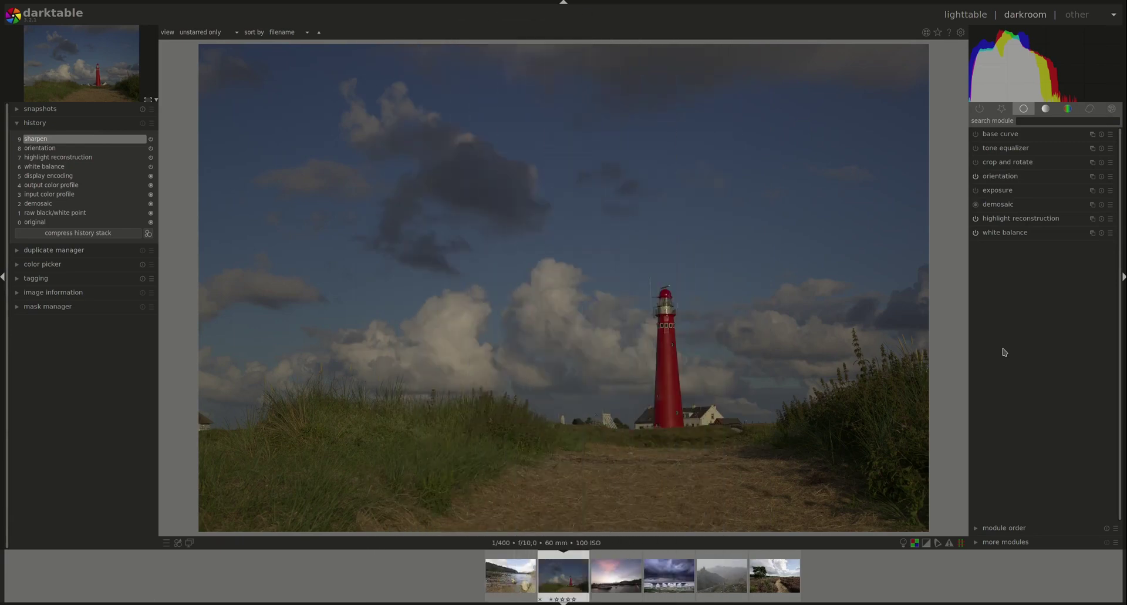
pyautogui.click(1018, 164)
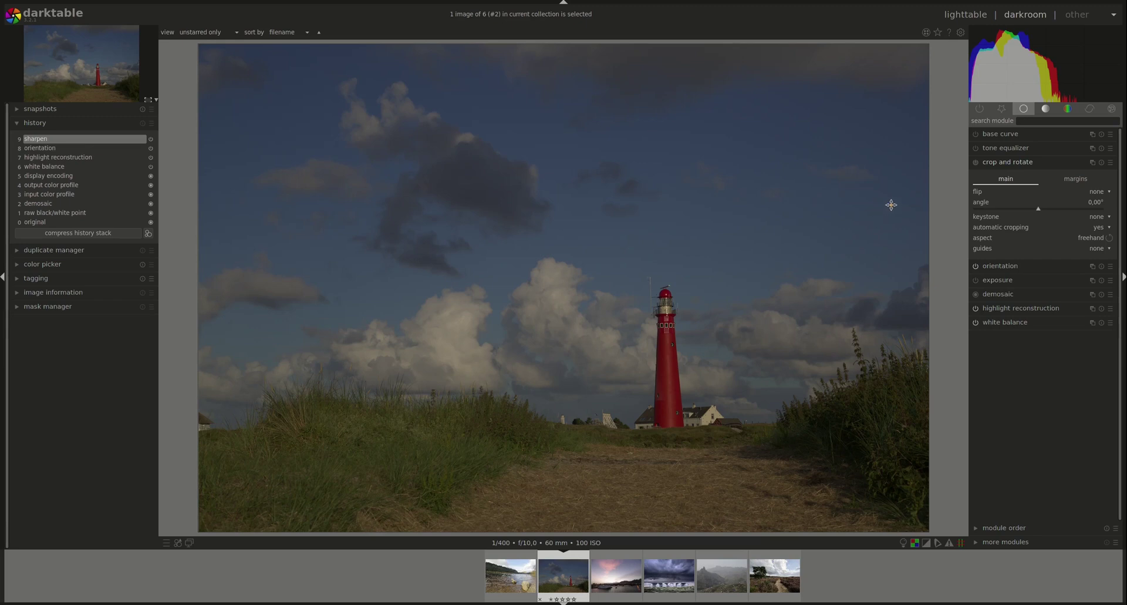
pyautogui.click(960, 32)
# Step: Check the processing page's pixel interpolator options and leave it at lanczos3
pyautogui.click(347, 249)
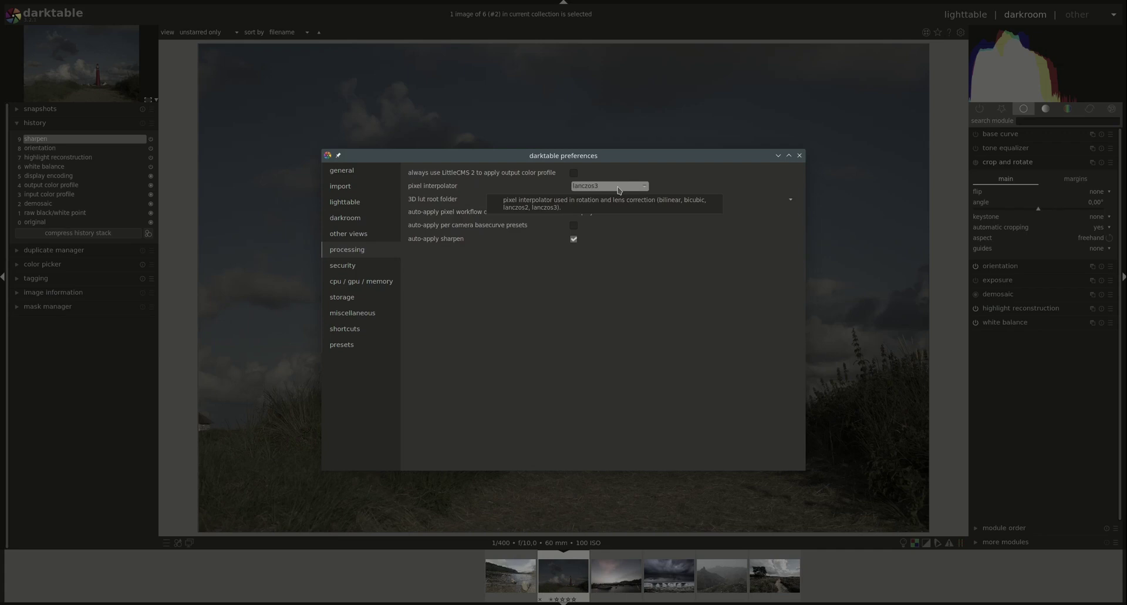
pyautogui.click(618, 190)
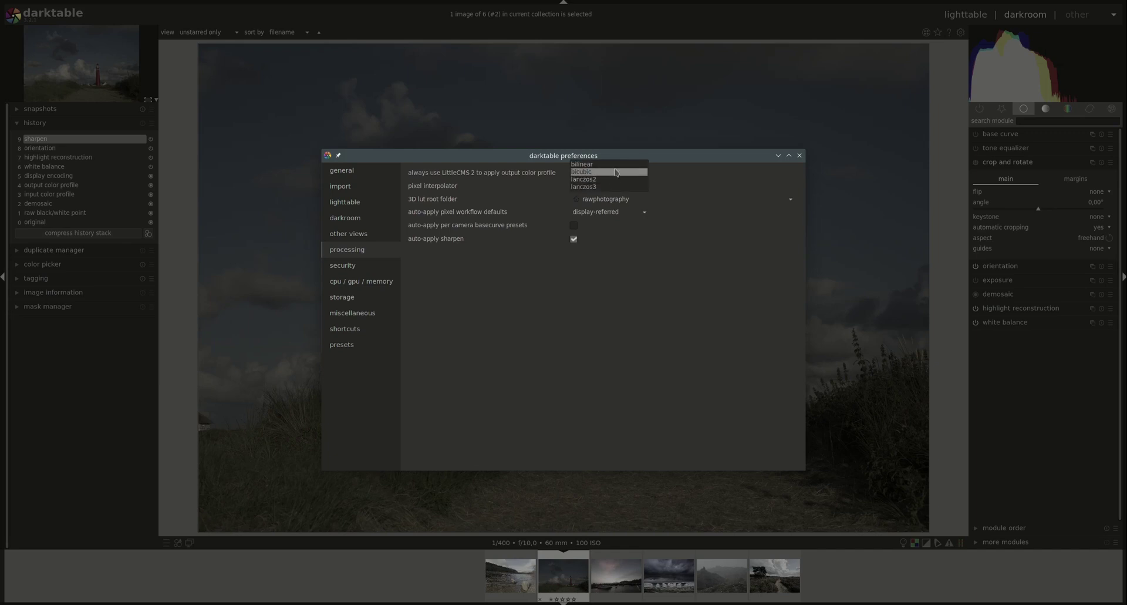
pyautogui.click(737, 157)
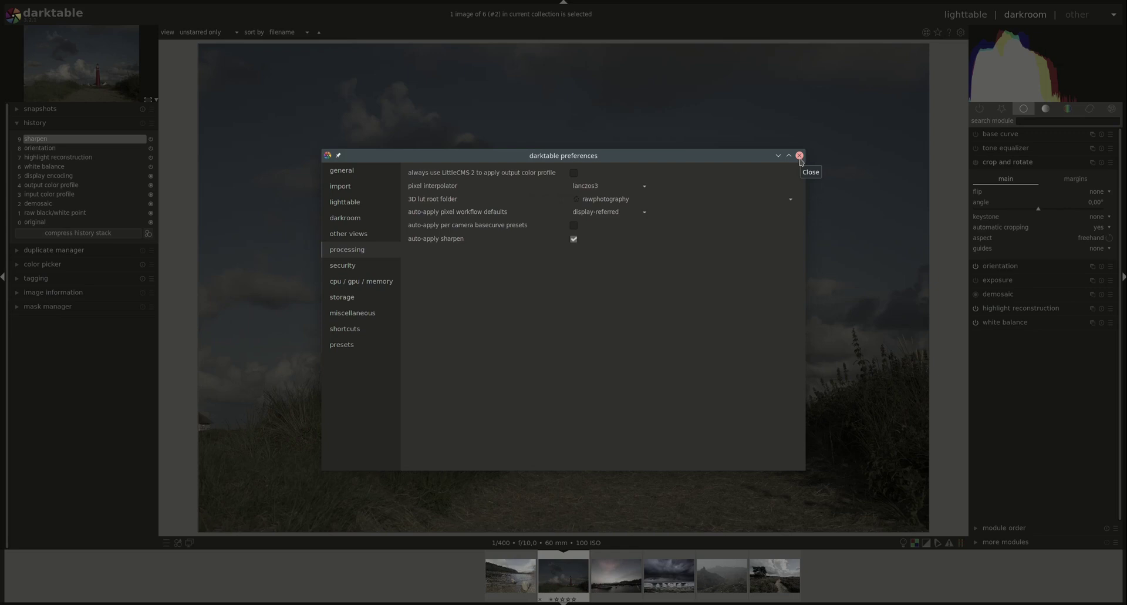
pyautogui.click(800, 156)
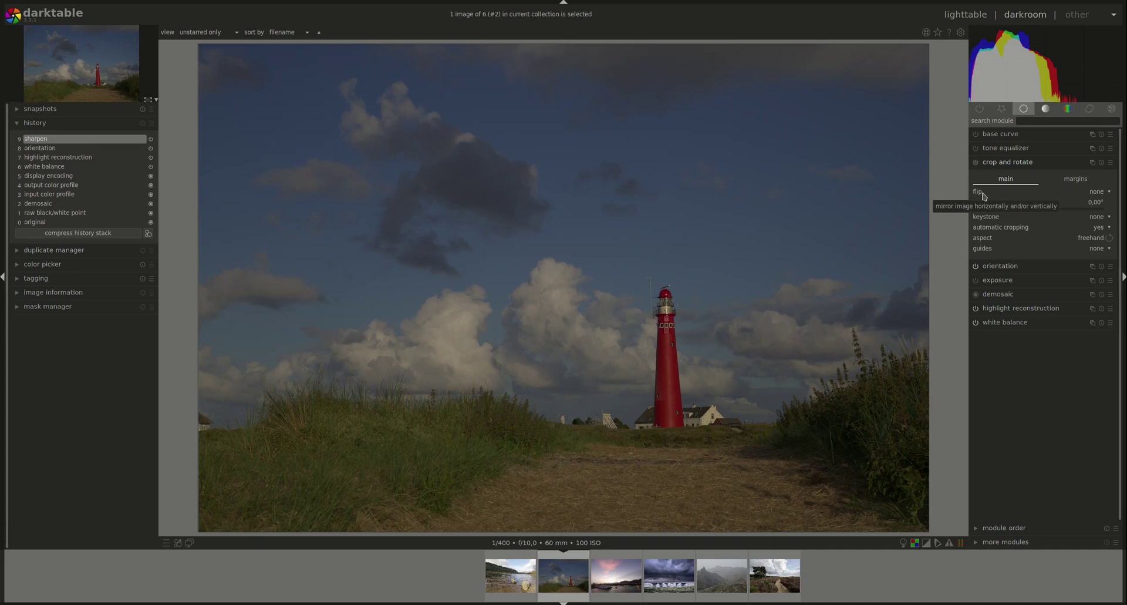
pyautogui.click(1095, 192)
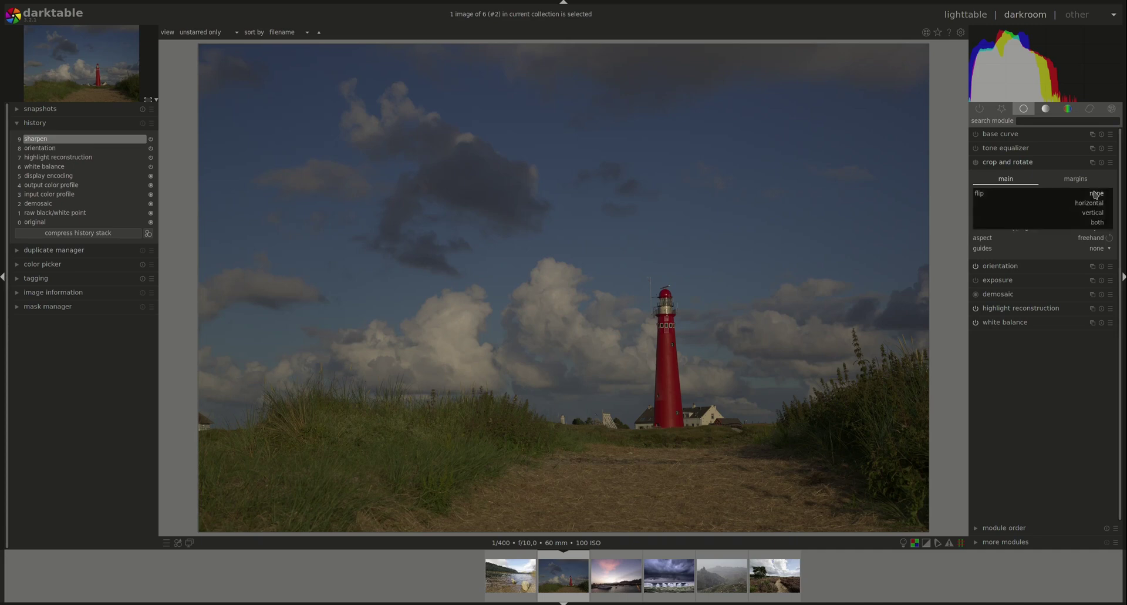
pyautogui.click(1096, 202)
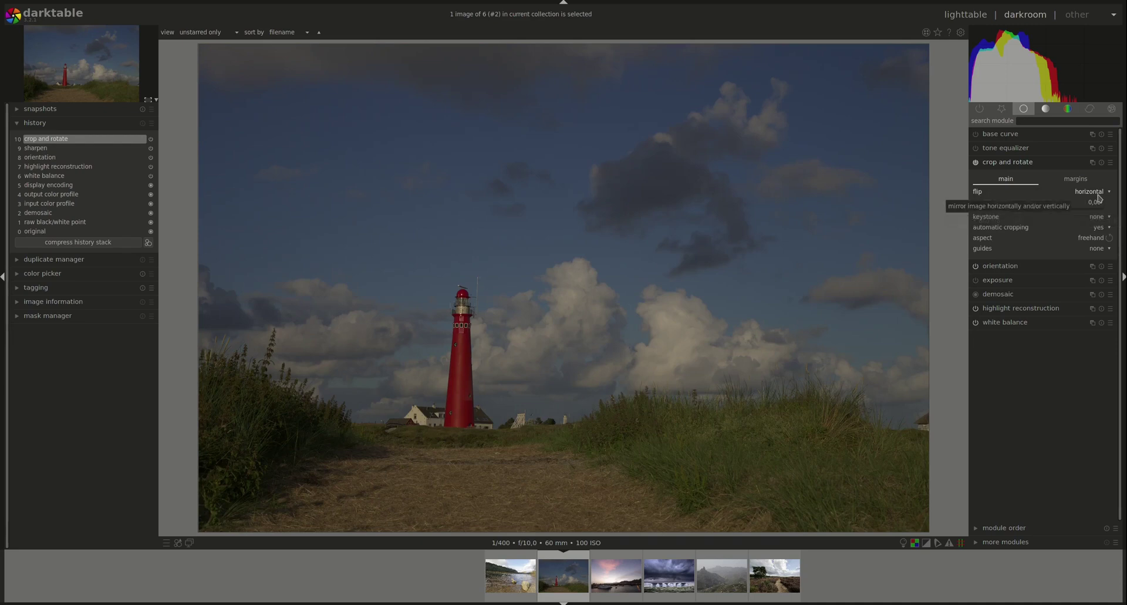
pyautogui.click(1097, 194)
pyautogui.click(1097, 203)
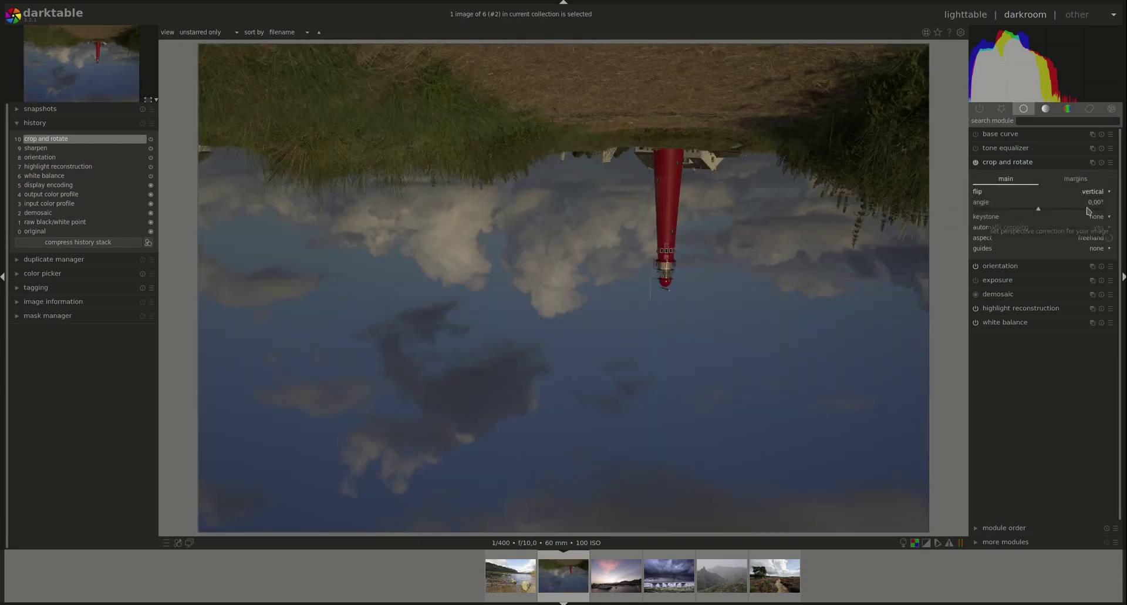
pyautogui.click(1102, 198)
pyautogui.click(1096, 207)
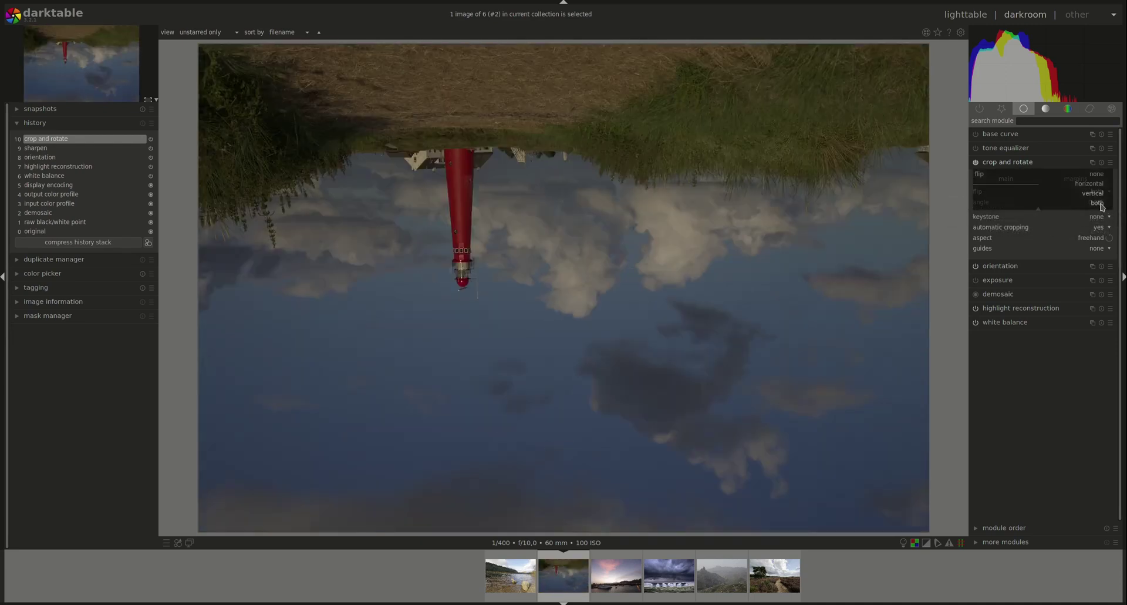
pyautogui.click(1098, 192)
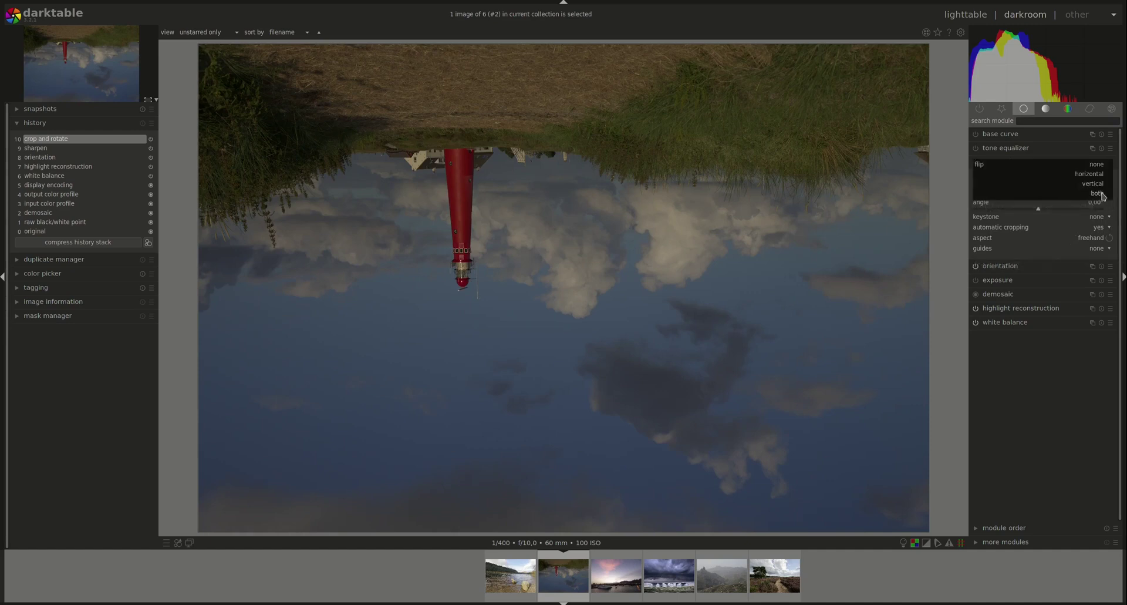
pyautogui.click(1097, 165)
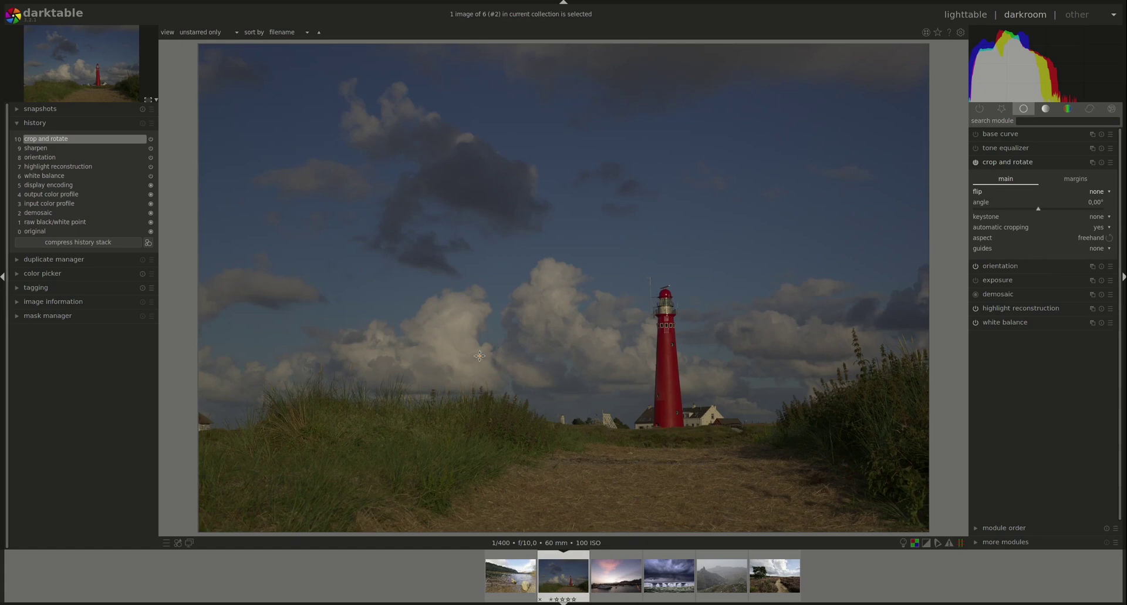
pyautogui.click(1040, 211)
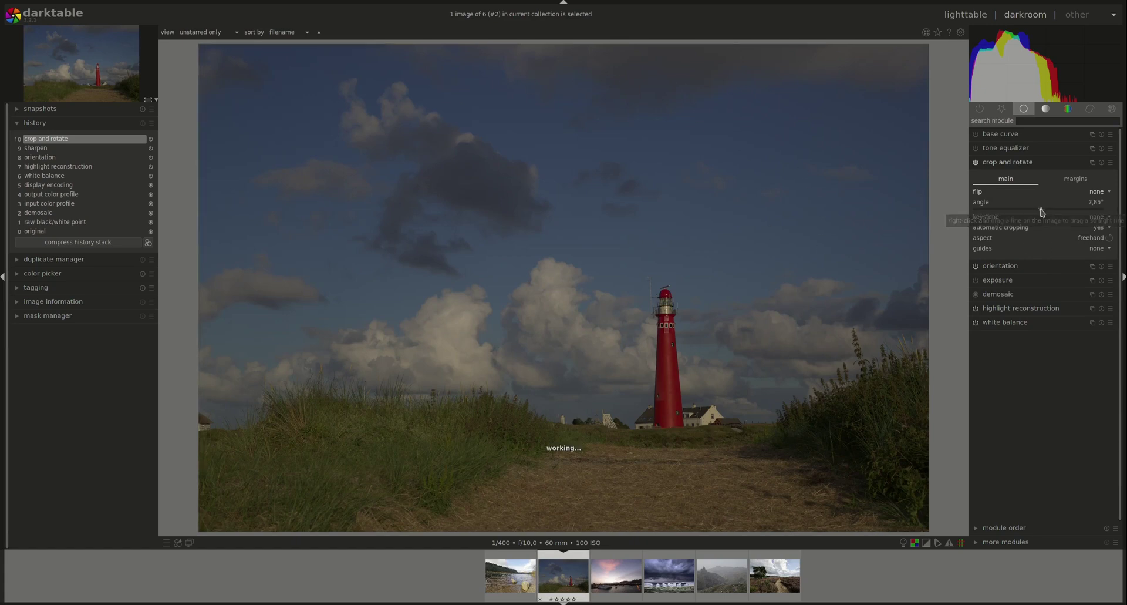
pyautogui.moveTo(1040, 210); pyautogui.dragTo(1037, 211)
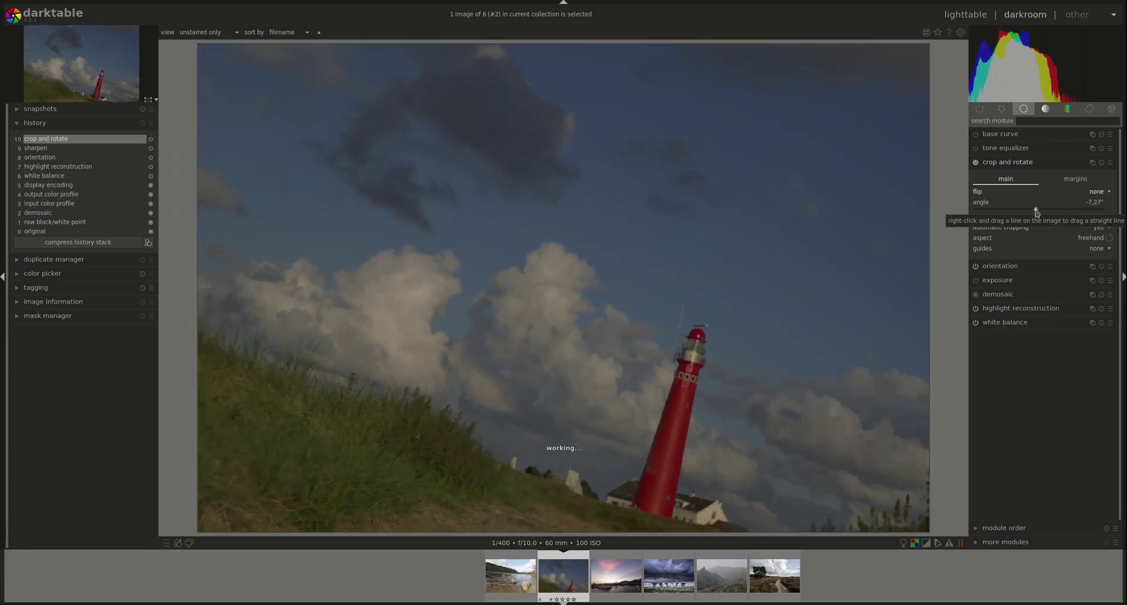
pyautogui.rightClick(1092, 204)
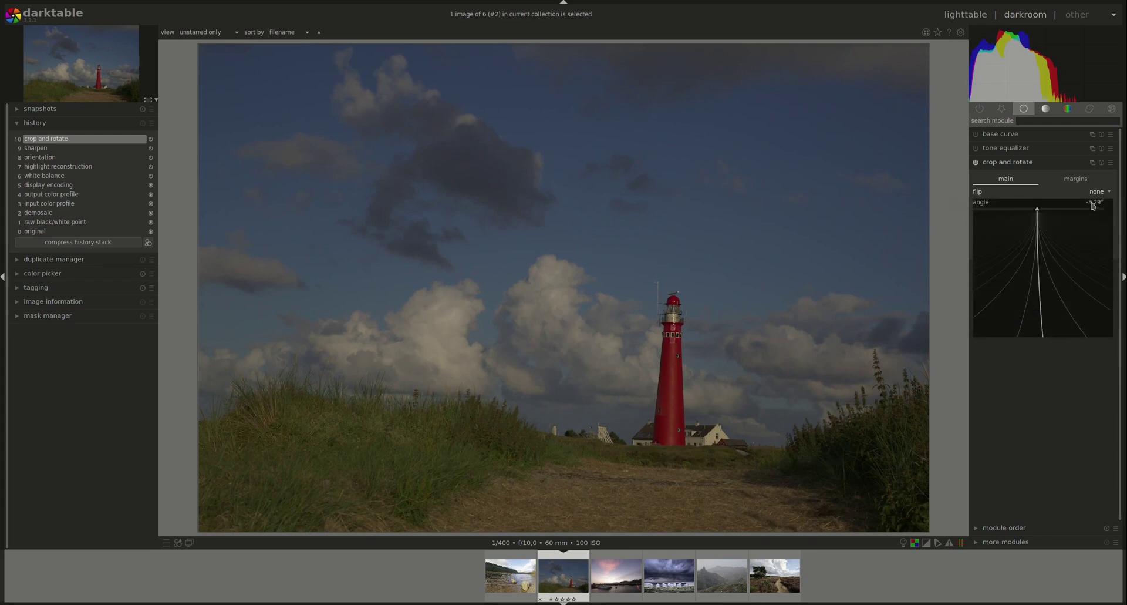
pyautogui.write('6')
pyautogui.press('Return')
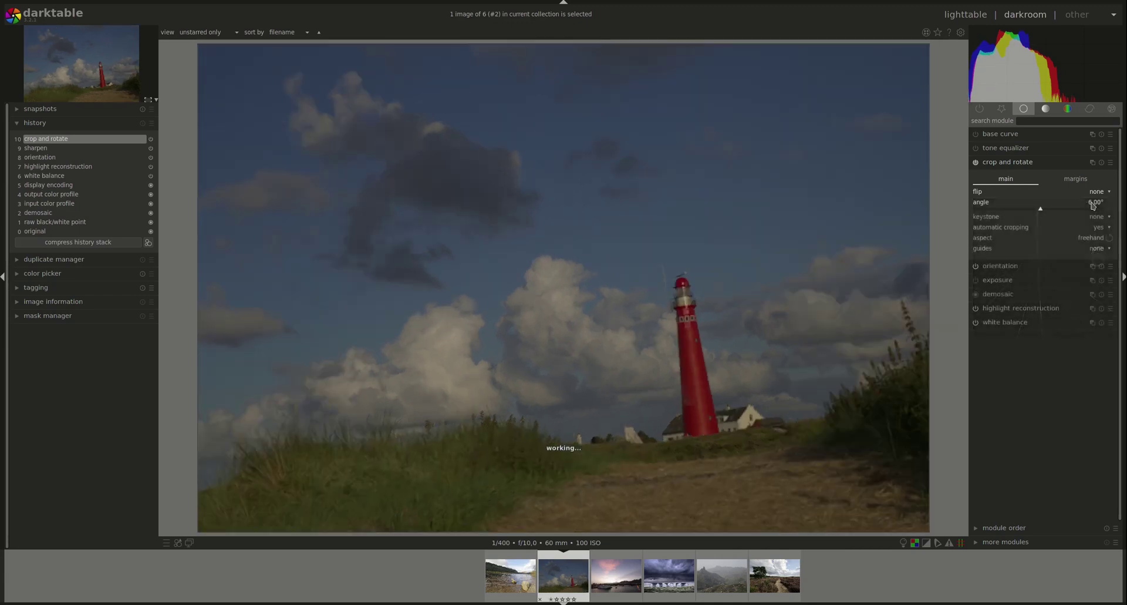
pyautogui.doubleClick(1093, 205)
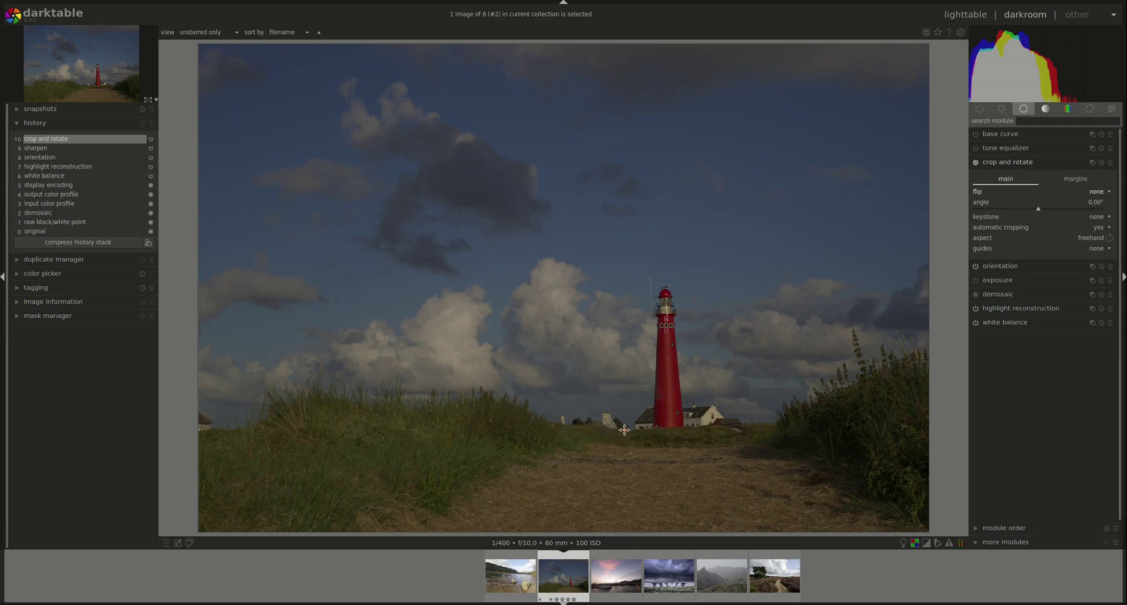
pyautogui.moveTo(624, 430); pyautogui.dragTo(777, 423)
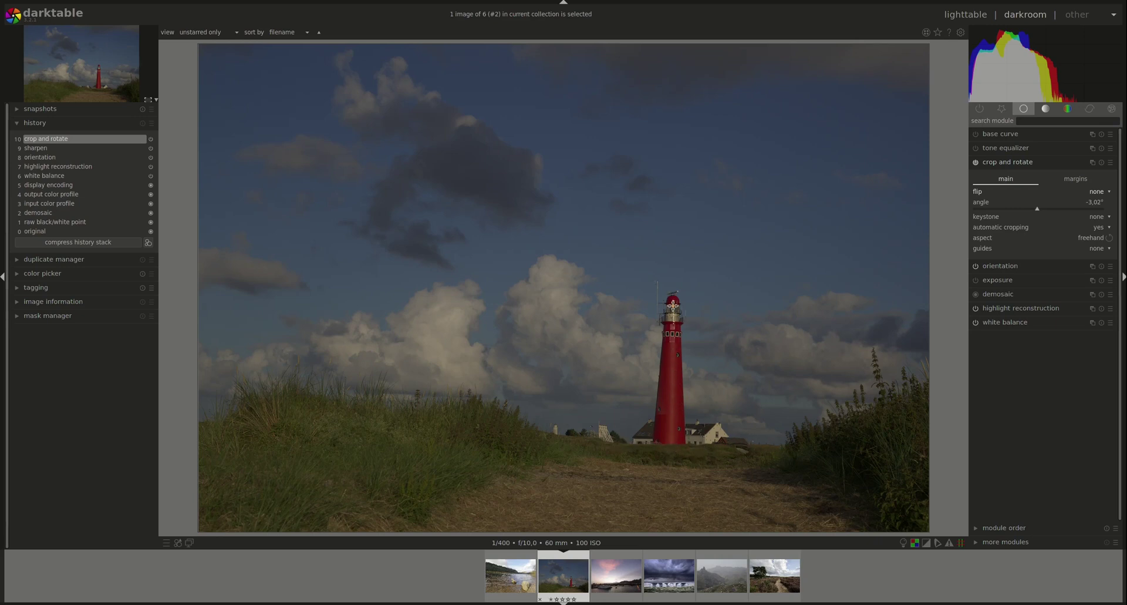
pyautogui.moveTo(668, 441)
pyautogui.mouseDown()
pyautogui.moveTo(672, 316)
pyautogui.moveTo(670, 446)
pyautogui.mouseUp()
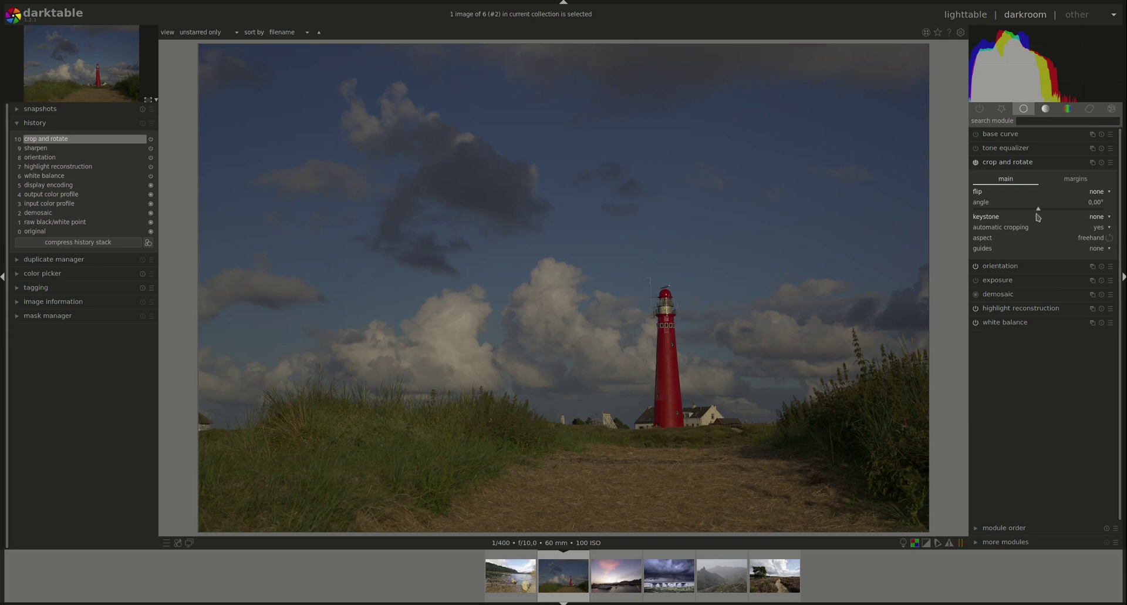
# Step: Set the keystone correction to vertical and link the two perspective guides
pyautogui.click(1102, 219)
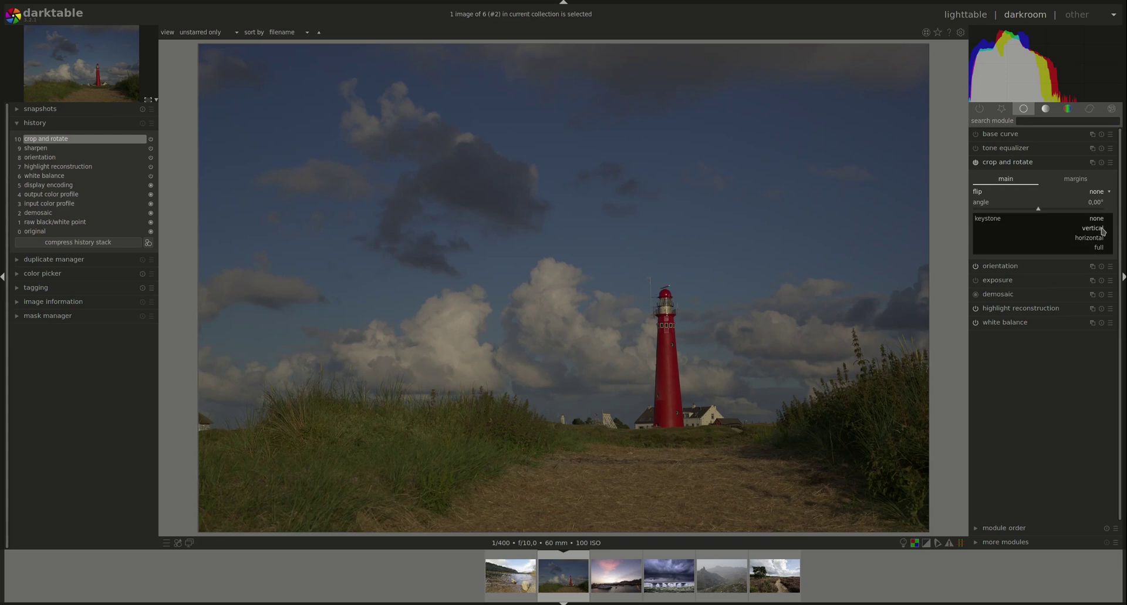
pyautogui.click(1102, 230)
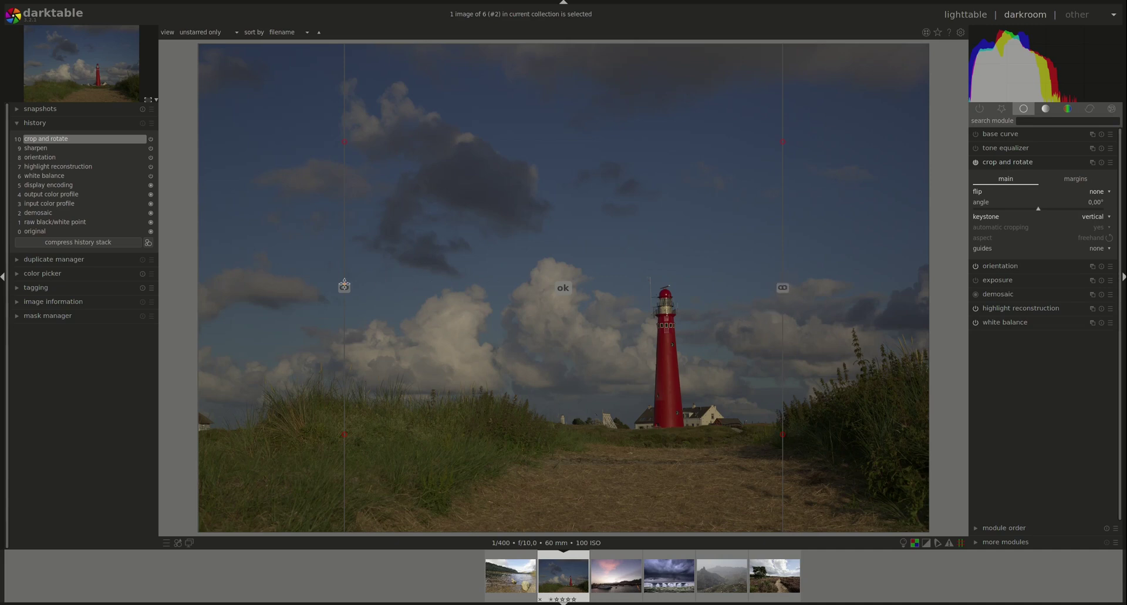
pyautogui.click(784, 287)
pyautogui.moveTo(783, 434)
pyautogui.mouseDown()
pyautogui.moveTo(770, 439)
pyautogui.moveTo(806, 433)
pyautogui.moveTo(783, 435)
pyautogui.mouseUp()
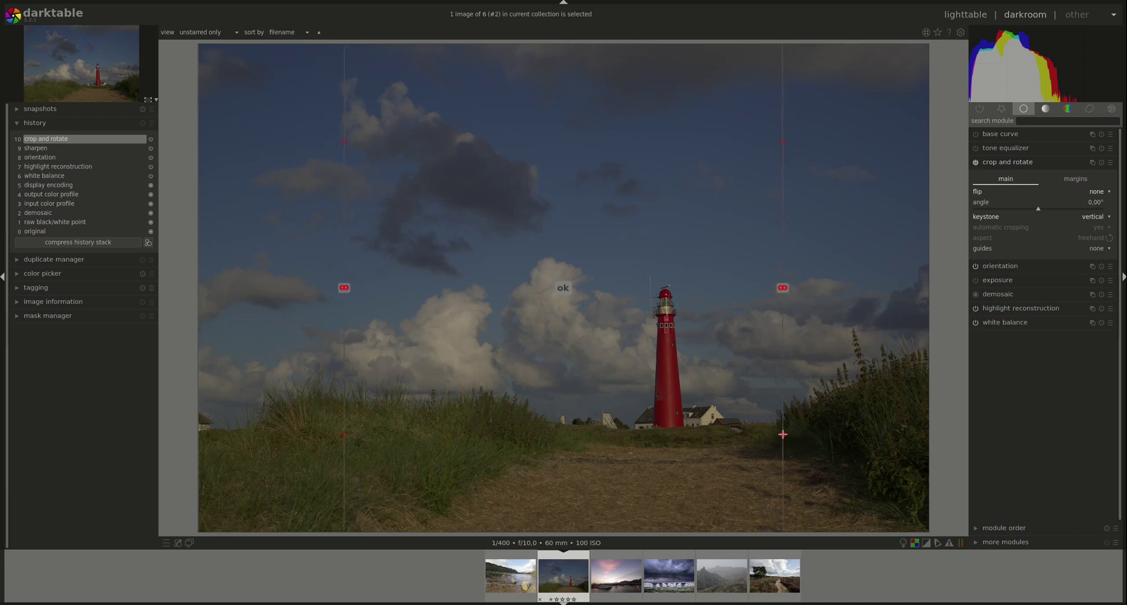
# Step: Align the unlinked right guide along the lighthouse and apply the vertical correction
pyautogui.click(783, 287)
pyautogui.moveTo(782, 433); pyautogui.dragTo(671, 424)
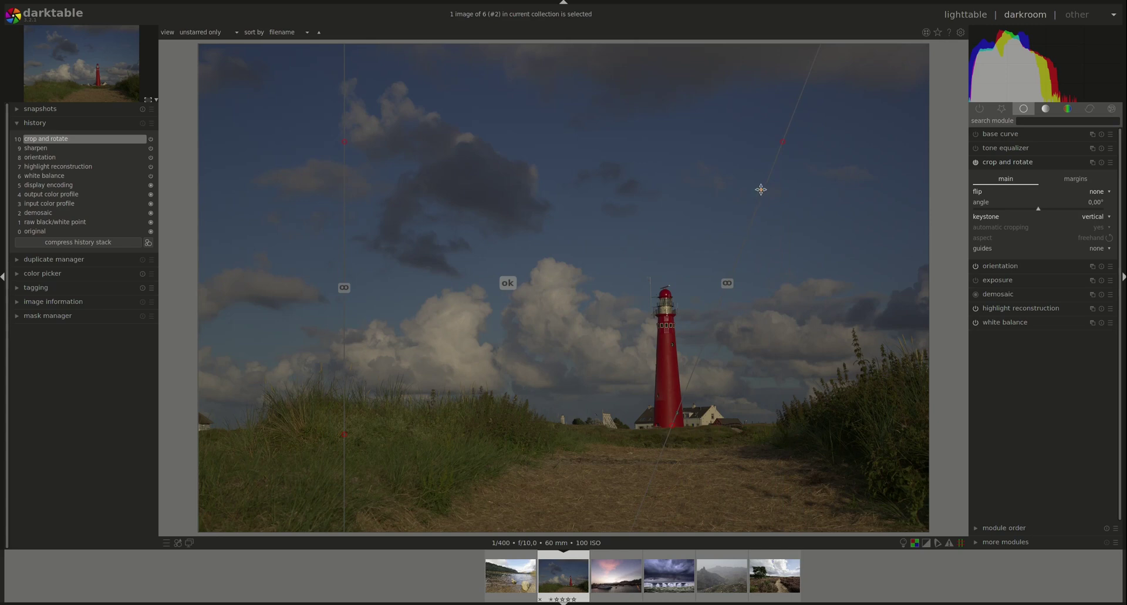
pyautogui.moveTo(783, 141); pyautogui.dragTo(657, 125)
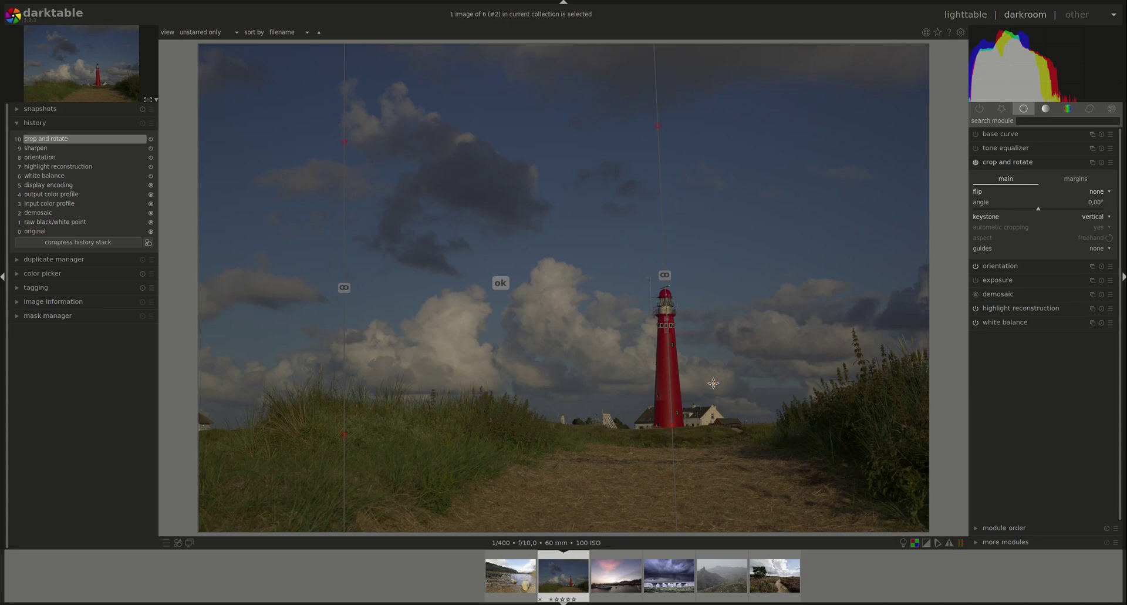
pyautogui.click(503, 283)
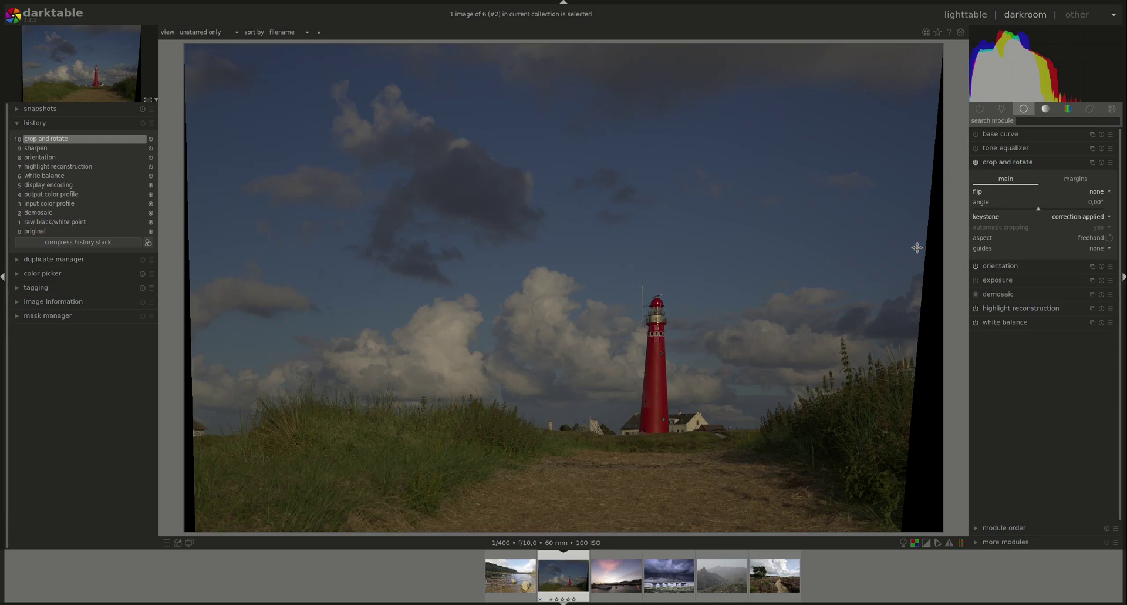
# Step: Change keystone to none, then to horizontal, and finally to full
pyautogui.click(1086, 216)
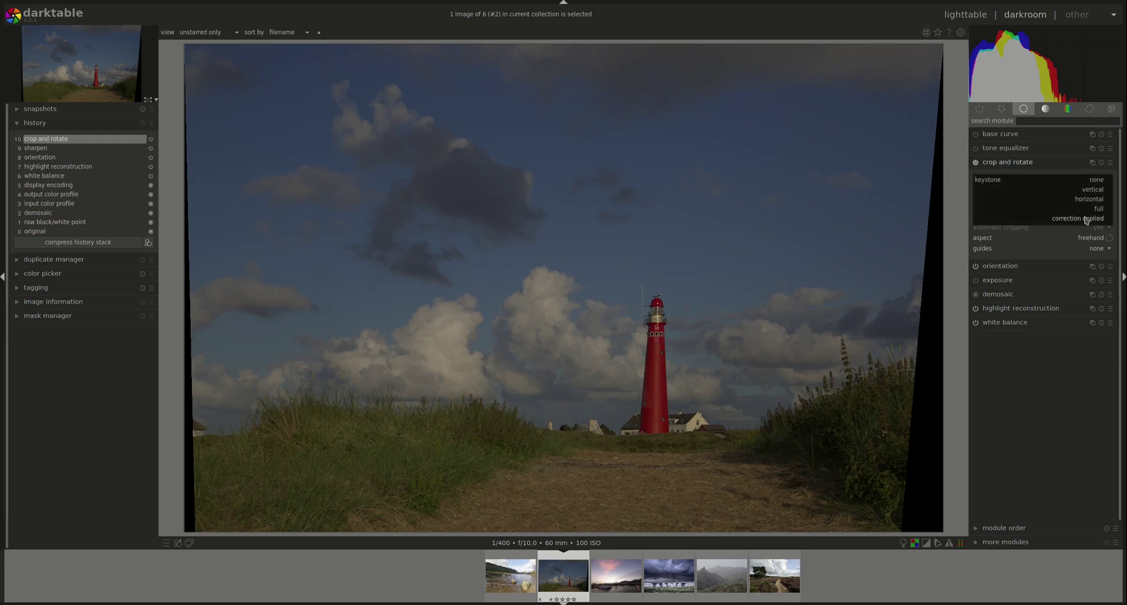
pyautogui.click(1097, 179)
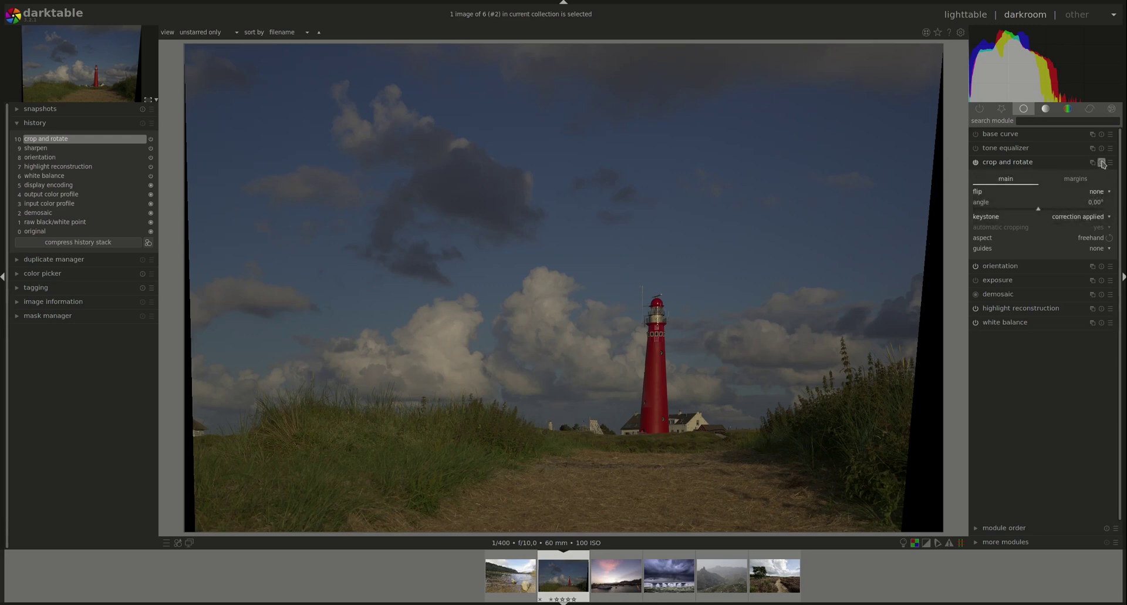
pyautogui.click(1096, 217)
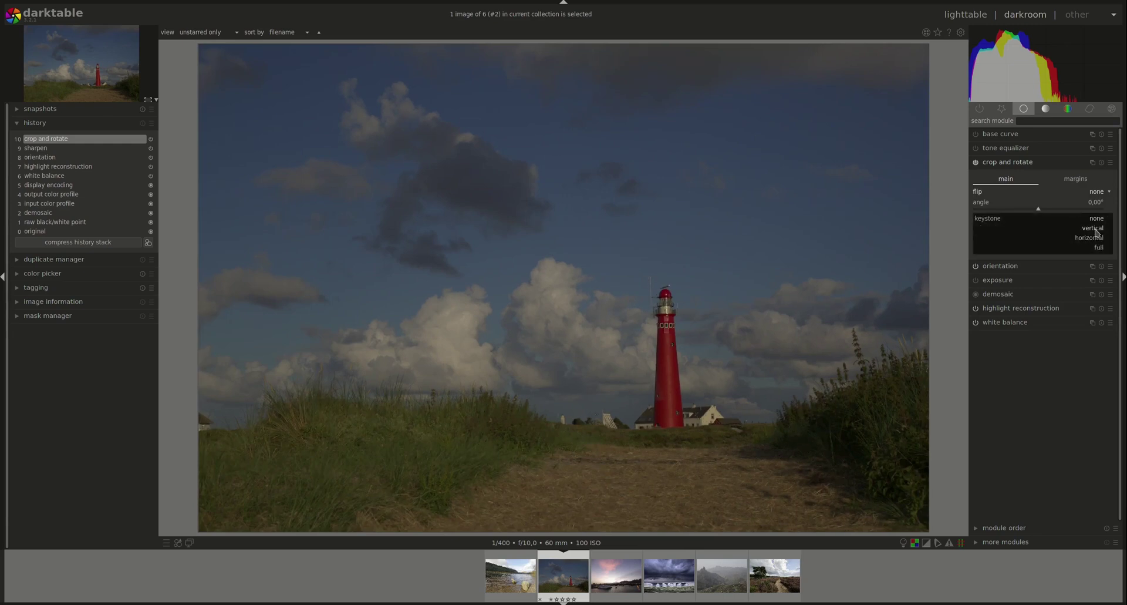
pyautogui.click(1089, 238)
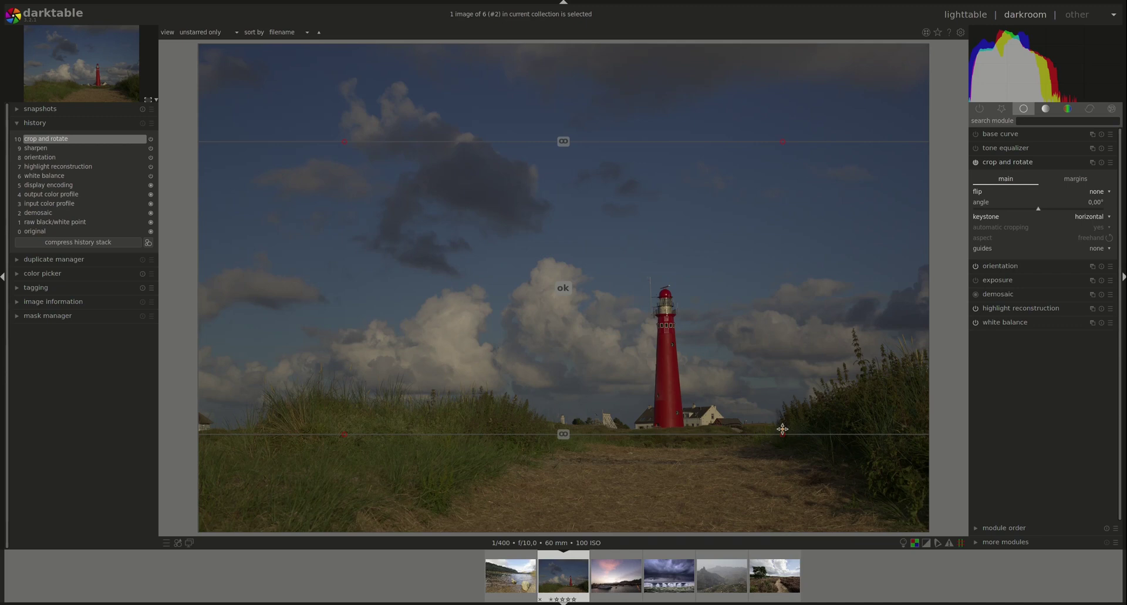
pyautogui.click(1111, 216)
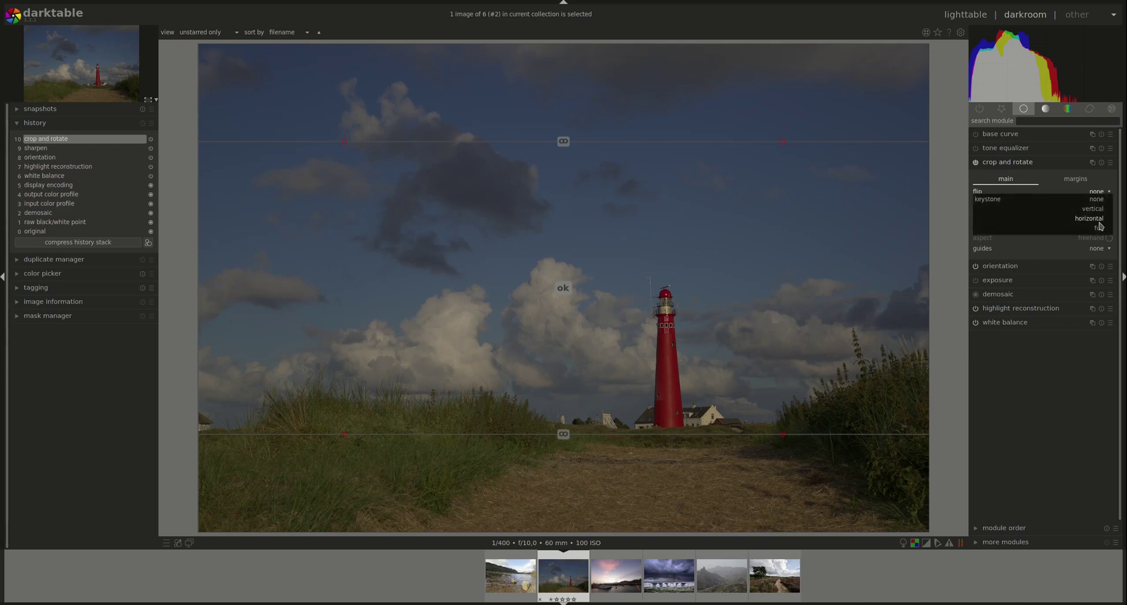
pyautogui.click(1100, 227)
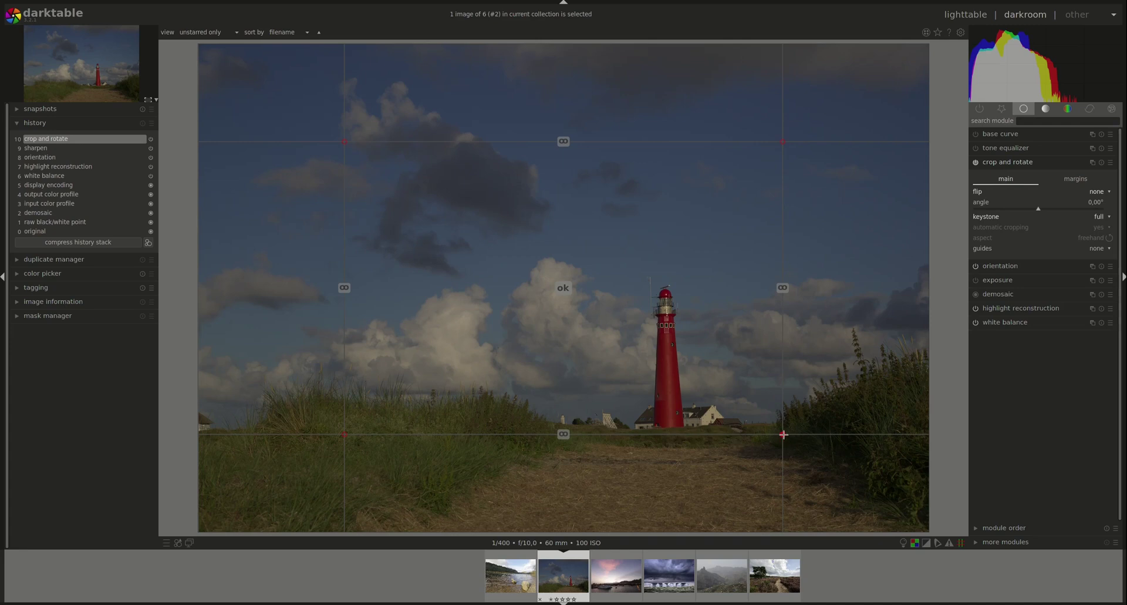
# Step: Drag three full-keystone corners, apply the correction, then reset keystone to none
pyautogui.moveTo(783, 435); pyautogui.dragTo(670, 427)
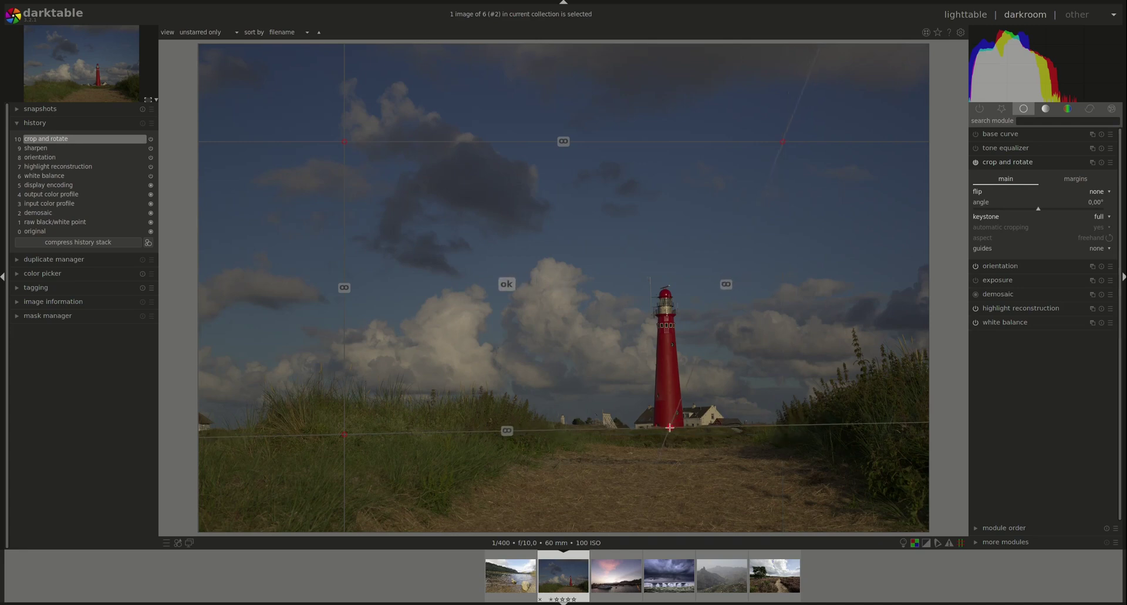
pyautogui.moveTo(783, 142); pyautogui.dragTo(660, 122)
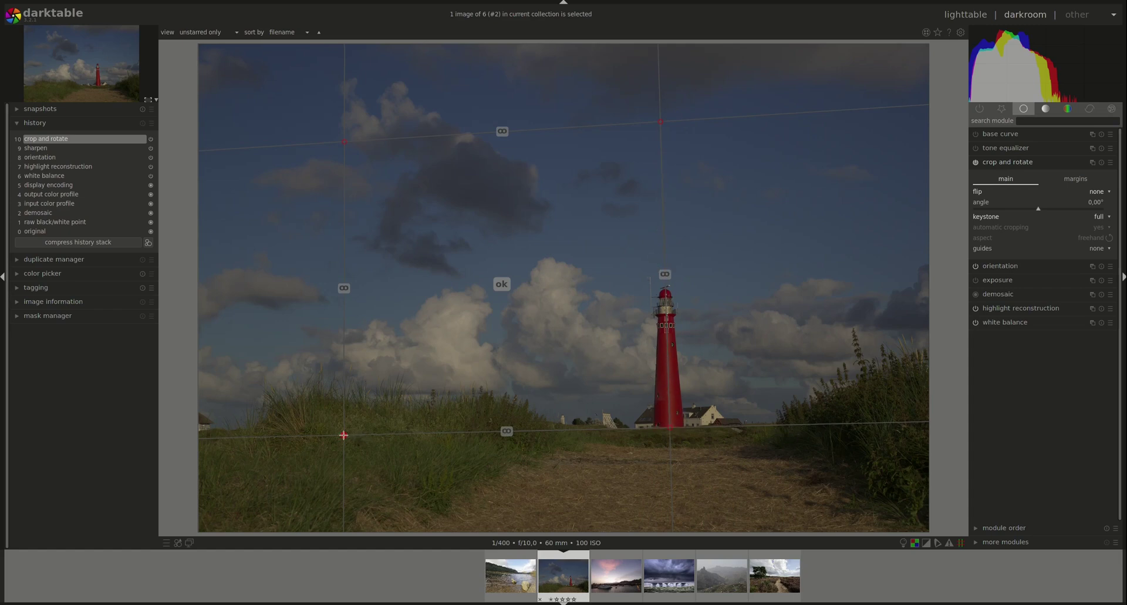
pyautogui.moveTo(344, 435); pyautogui.dragTo(334, 430)
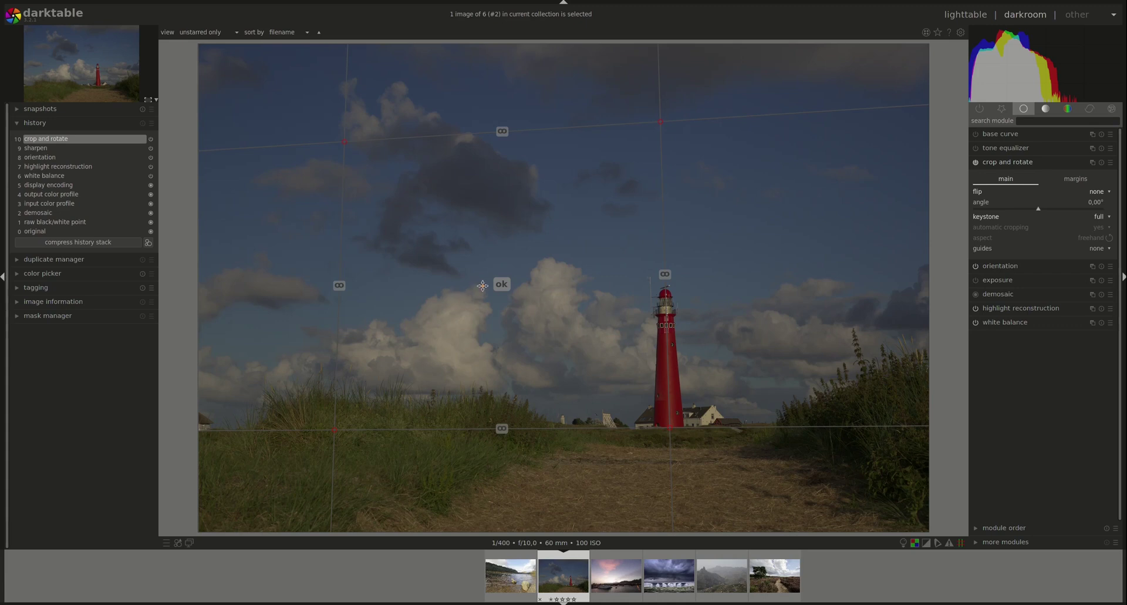
pyautogui.click(501, 284)
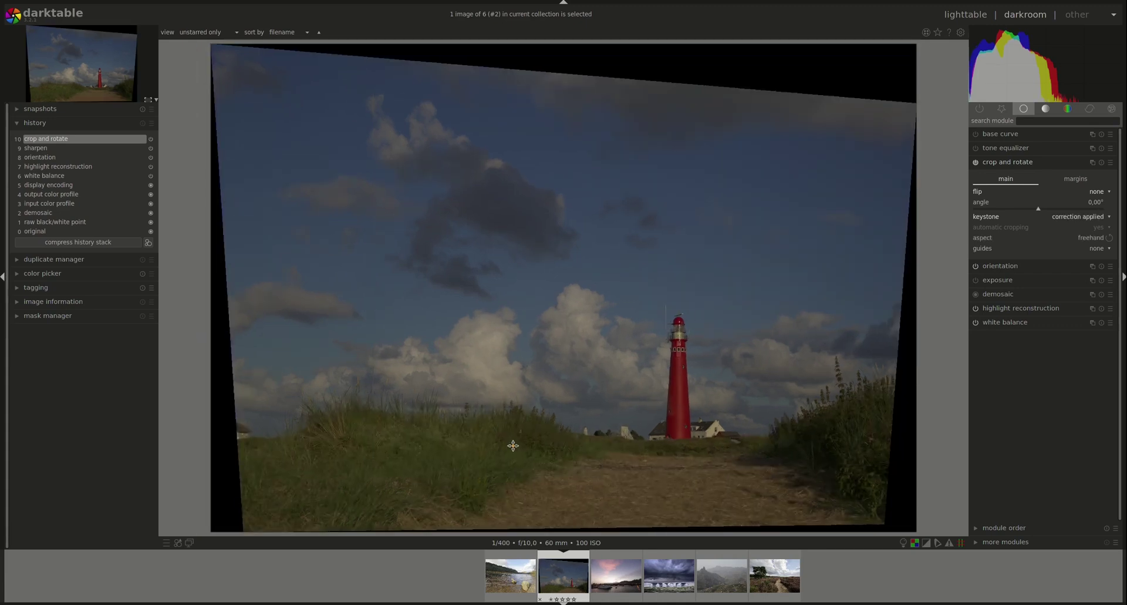
pyautogui.click(1094, 216)
pyautogui.click(1097, 177)
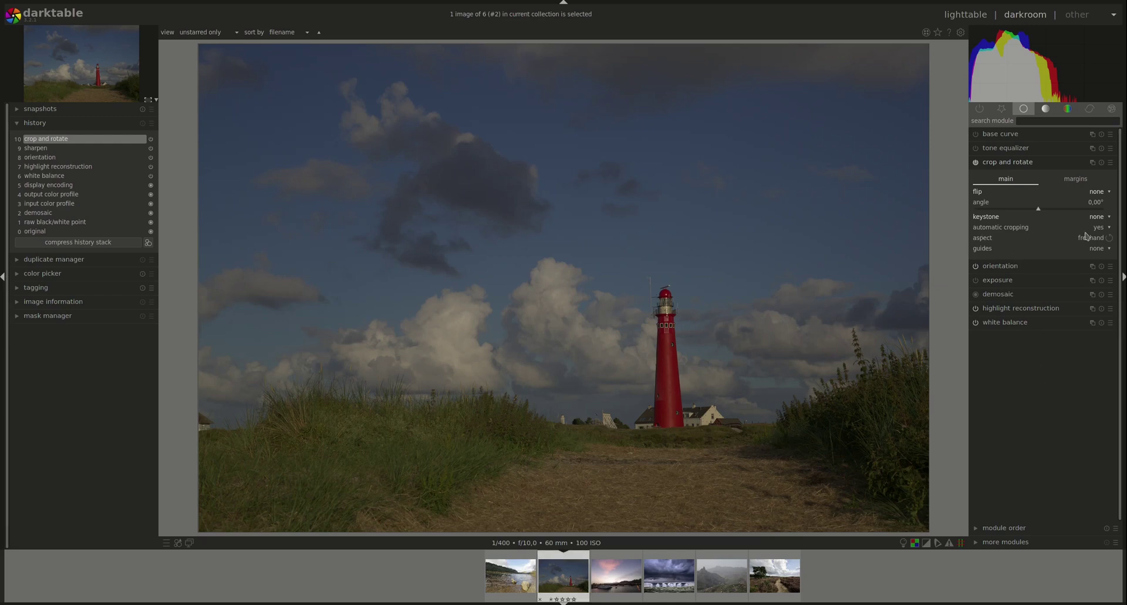
pyautogui.click(1109, 230)
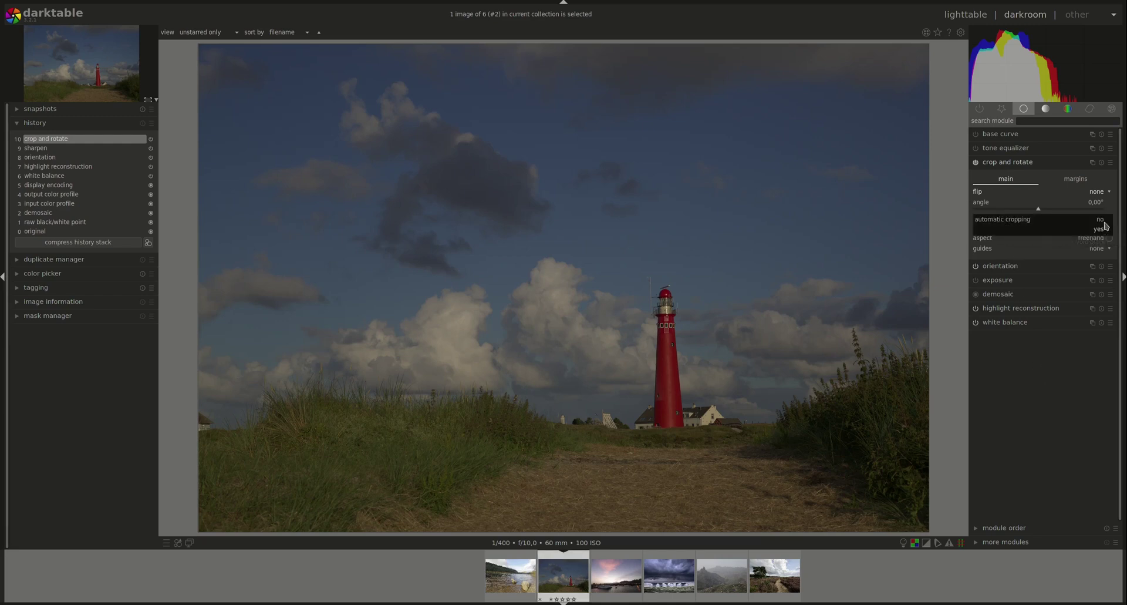
pyautogui.click(1102, 221)
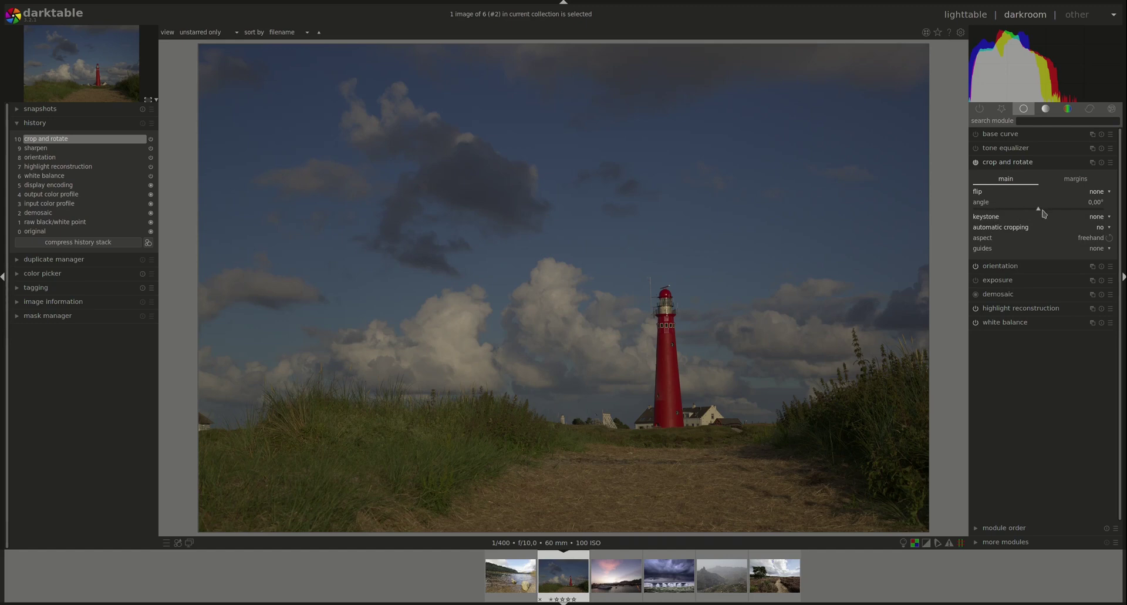
pyautogui.moveTo(1040, 212); pyautogui.dragTo(1028, 213)
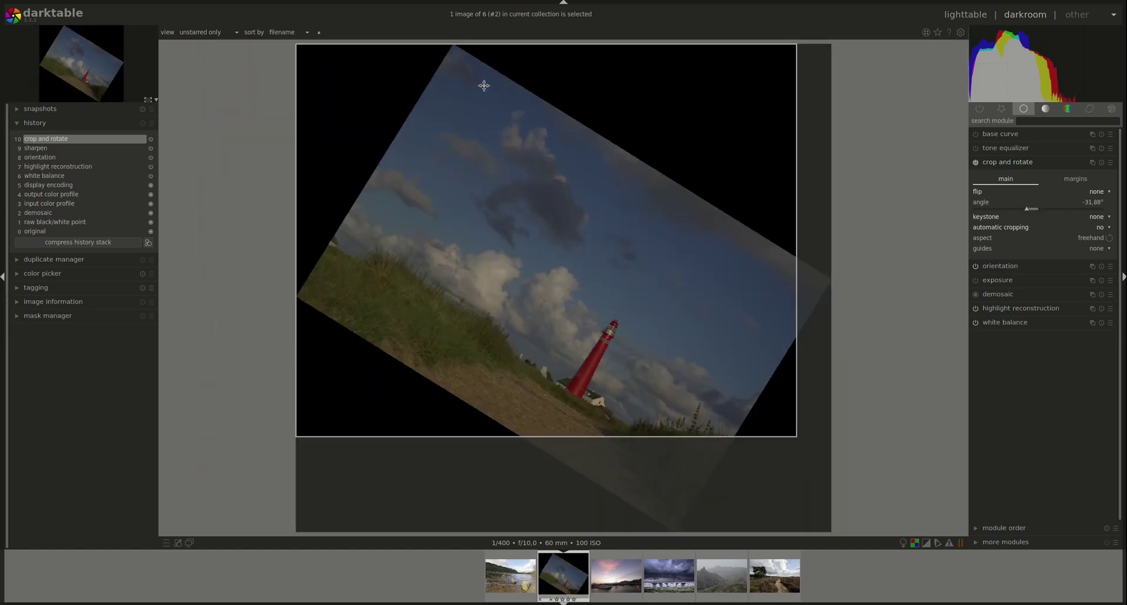
pyautogui.moveTo(307, 276); pyautogui.dragTo(294, 276)
pyautogui.click(1113, 238)
pyautogui.click(1045, 245)
pyautogui.click(1100, 227)
pyautogui.click(1101, 239)
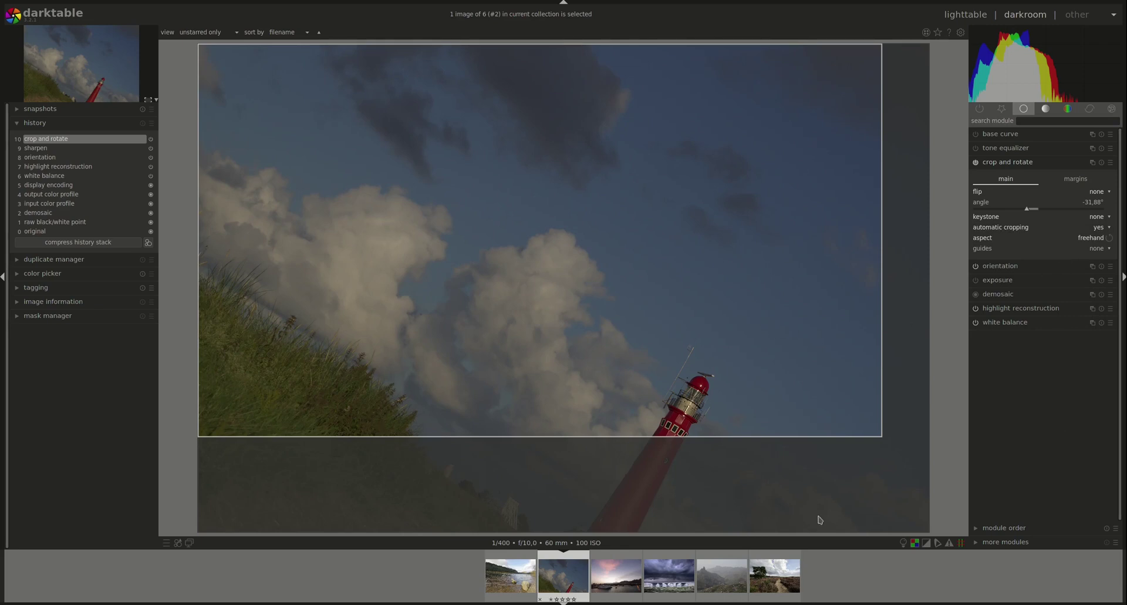
pyautogui.moveTo(877, 429); pyautogui.dragTo(927, 527)
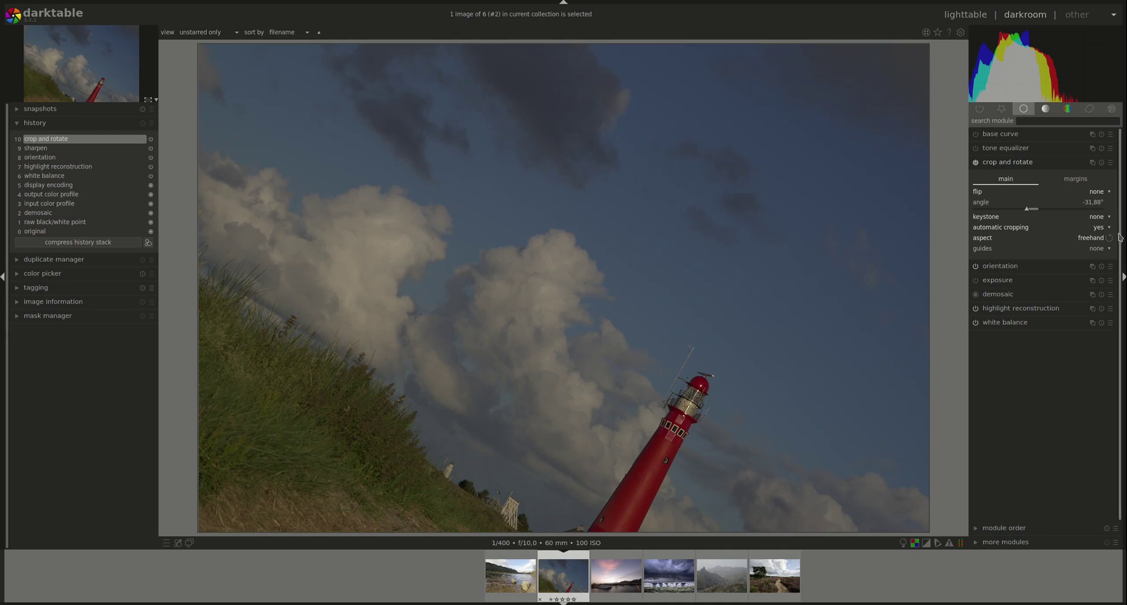
pyautogui.click(1101, 163)
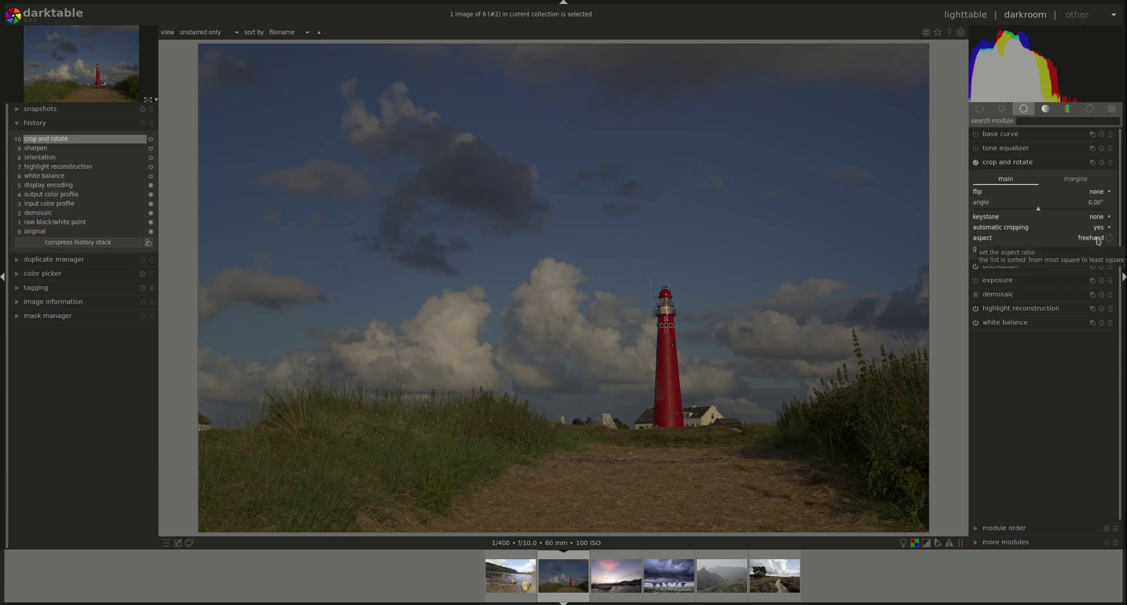
# Step: Keep the freehand aspect and drag the crop corners inward around the lighthouse
pyautogui.click(1098, 239)
pyautogui.click(1099, 240)
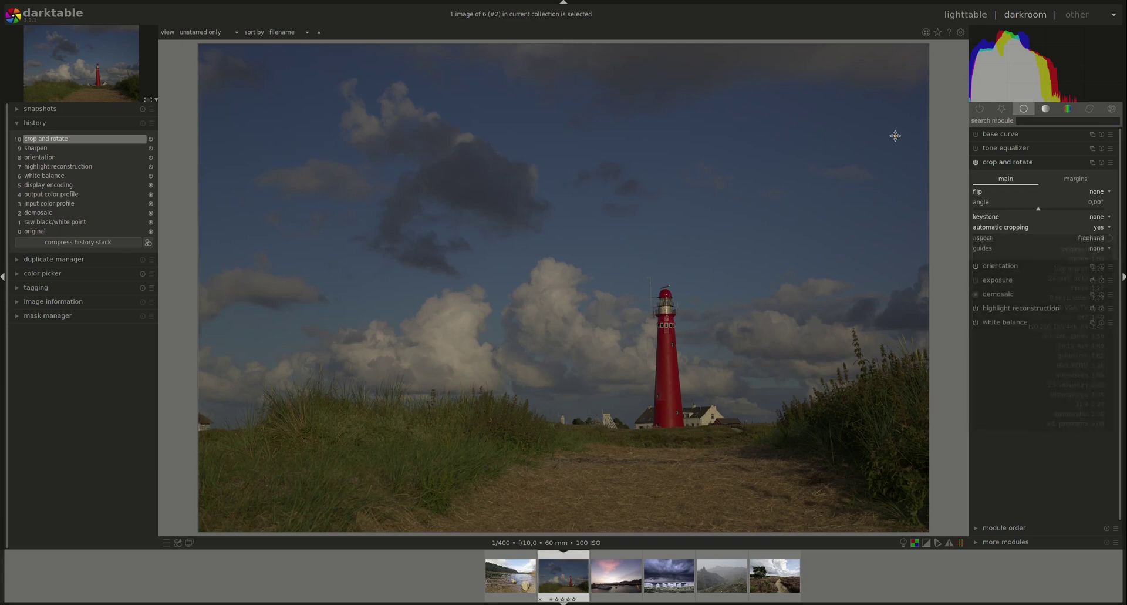
pyautogui.moveTo(915, 51); pyautogui.dragTo(806, 140)
pyautogui.moveTo(204, 516); pyautogui.dragTo(221, 439)
pyautogui.moveTo(236, 143); pyautogui.dragTo(368, 201)
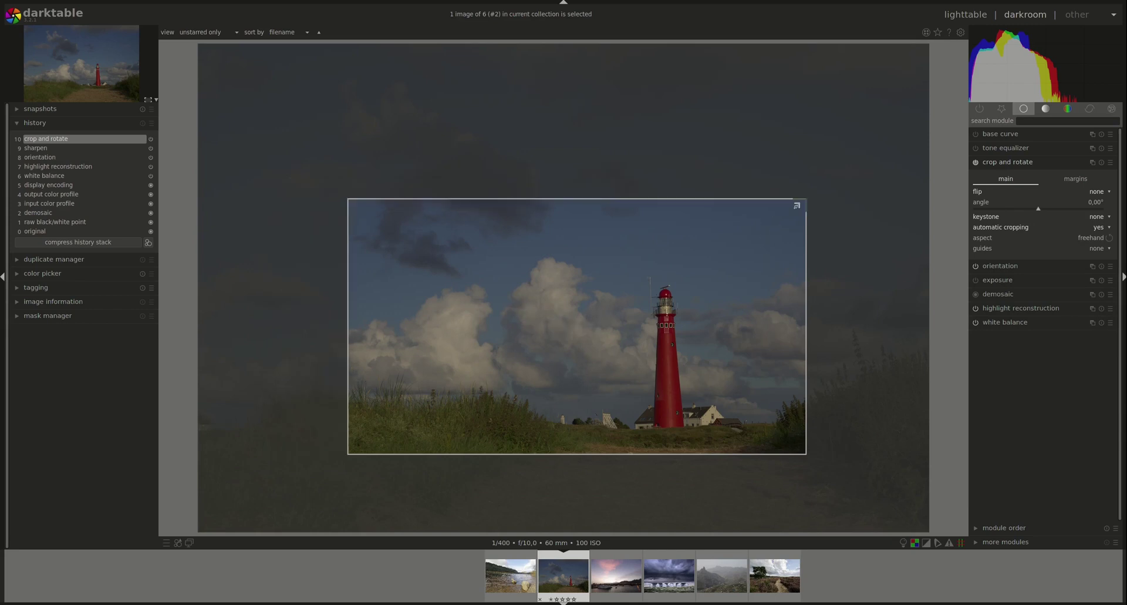
pyautogui.moveTo(801, 200); pyautogui.dragTo(861, 108)
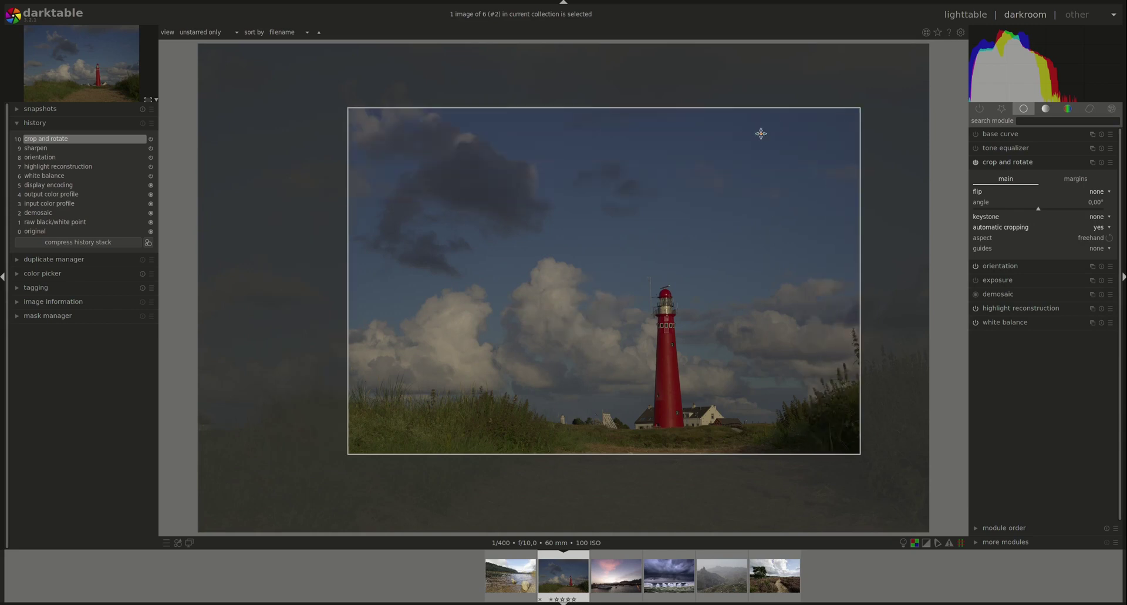
# Step: Lock the crop to the original image ratio in landscape and enlarge it to nearly full
pyautogui.click(1089, 238)
pyautogui.click(1080, 250)
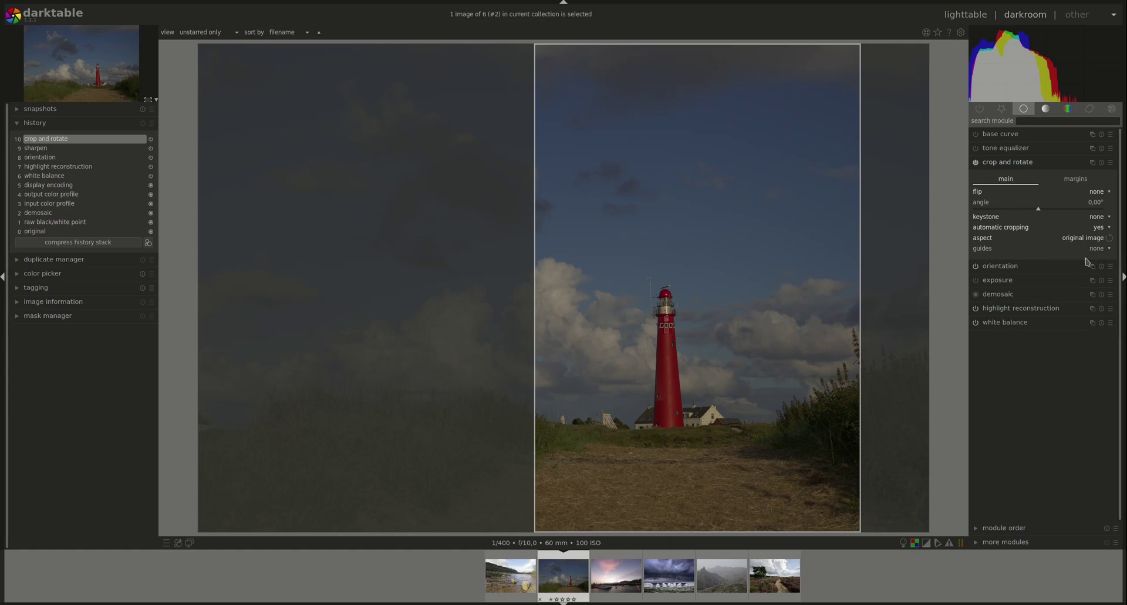
pyautogui.click(1109, 239)
pyautogui.moveTo(542, 392); pyautogui.dragTo(241, 520)
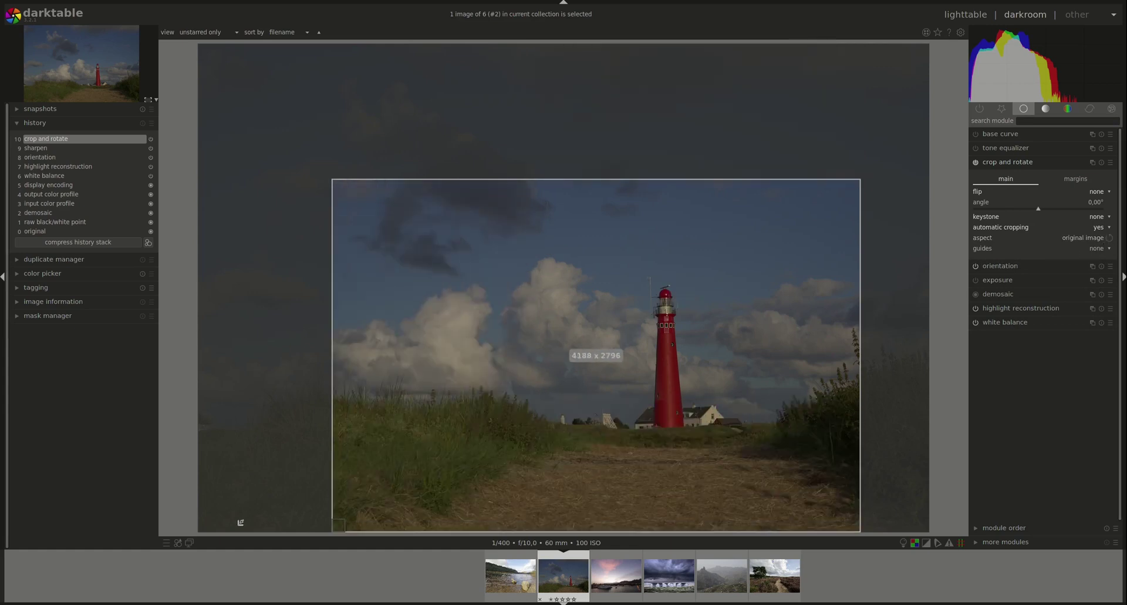
pyautogui.moveTo(337, 183); pyautogui.dragTo(263, 82)
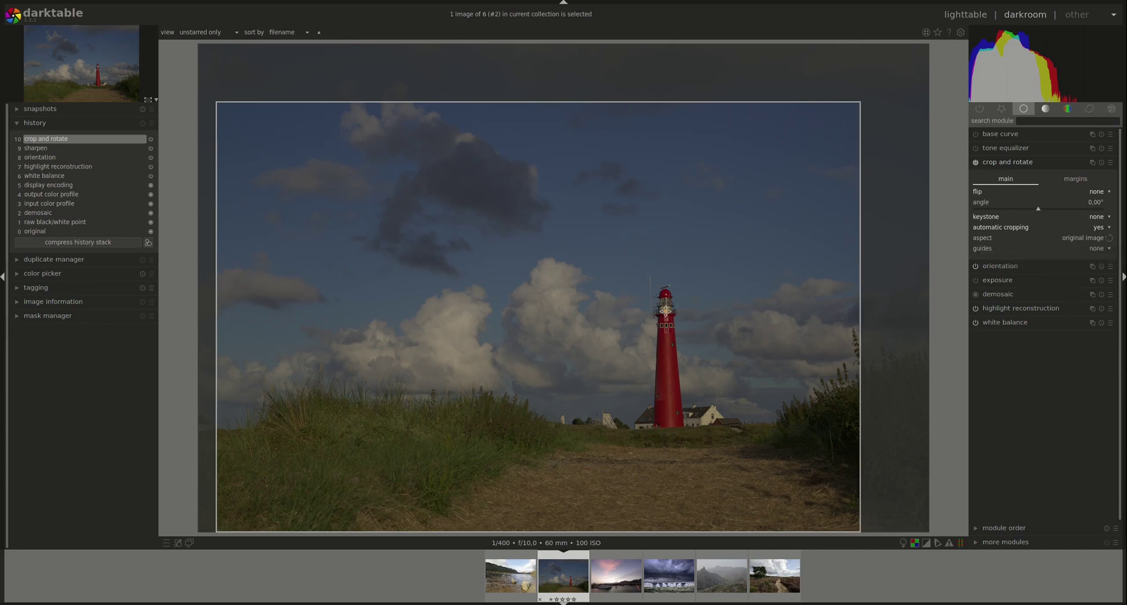
pyautogui.click(1109, 238)
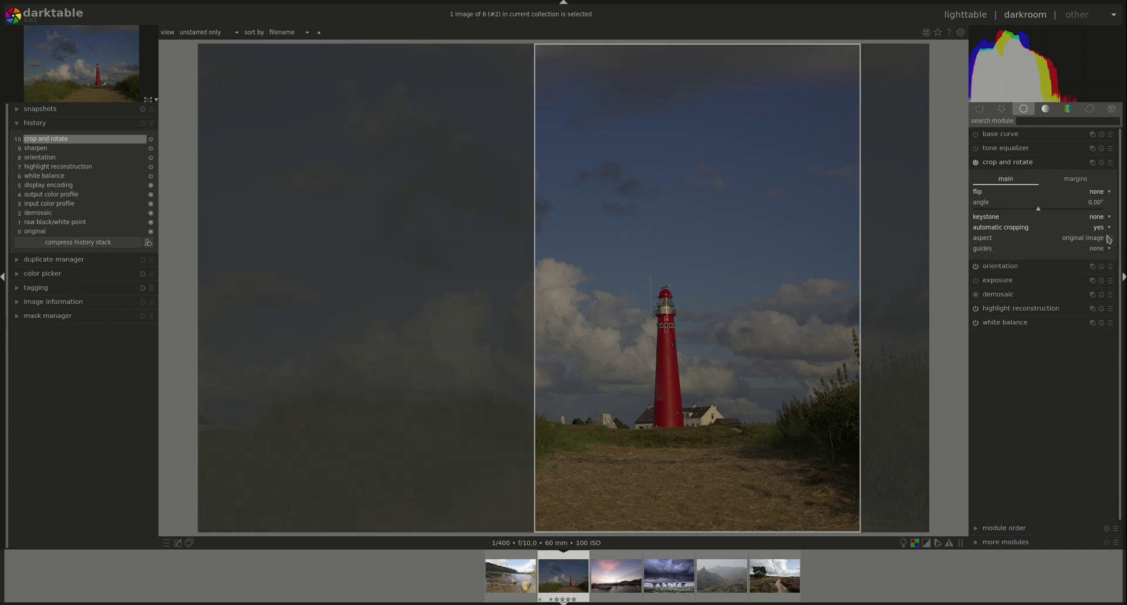
pyautogui.click(1109, 238)
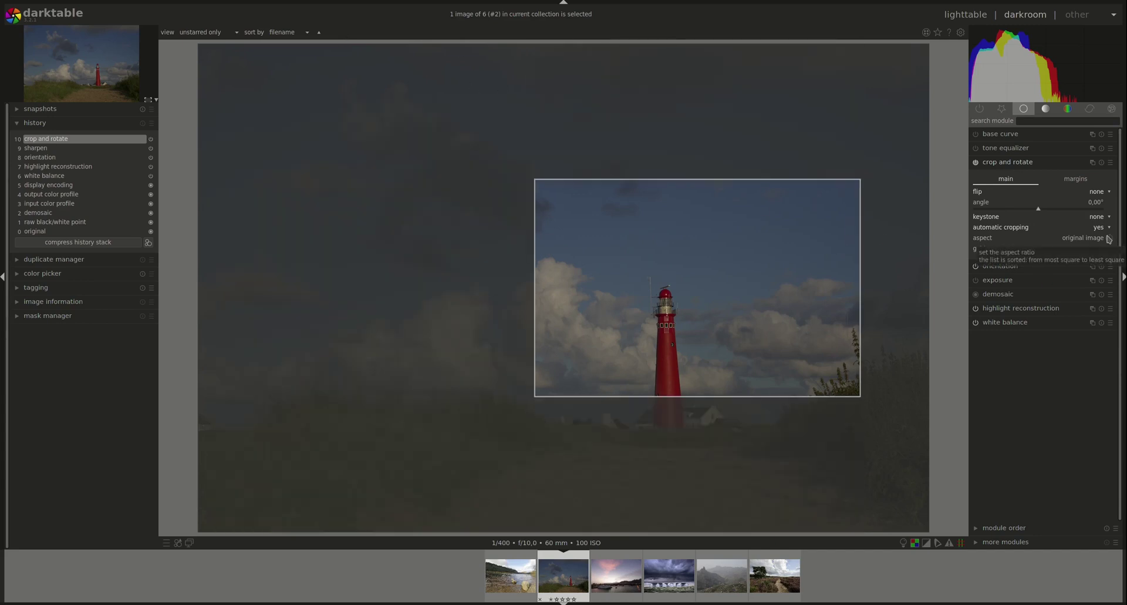
# Step: Make the crop square and move it left and down onto the lighthouse
pyautogui.click(1077, 238)
pyautogui.click(1078, 249)
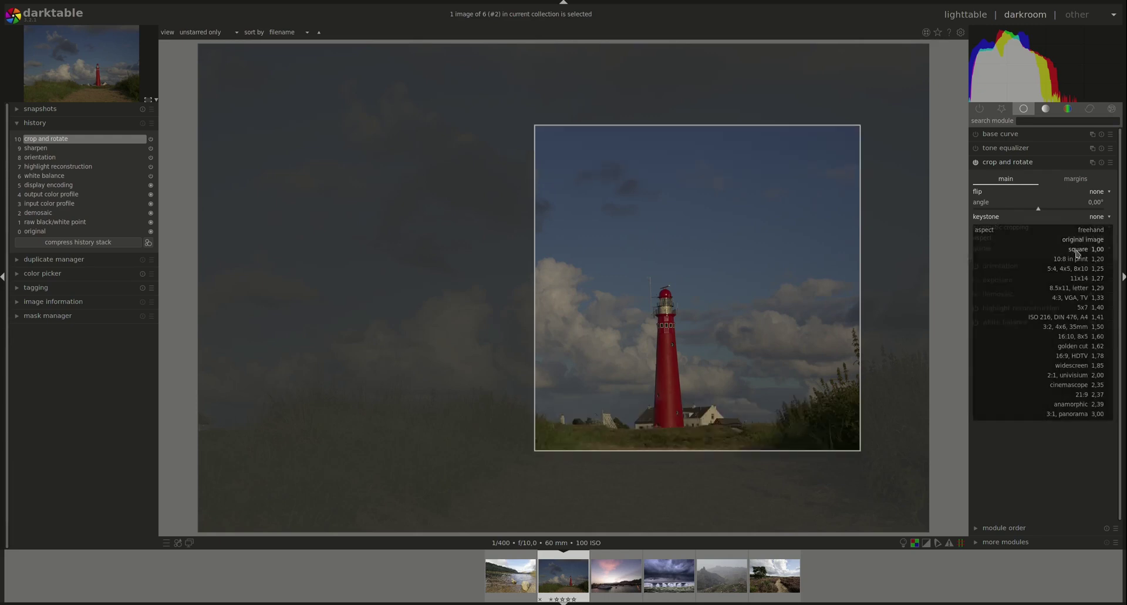
pyautogui.moveTo(692, 240); pyautogui.dragTo(615, 268)
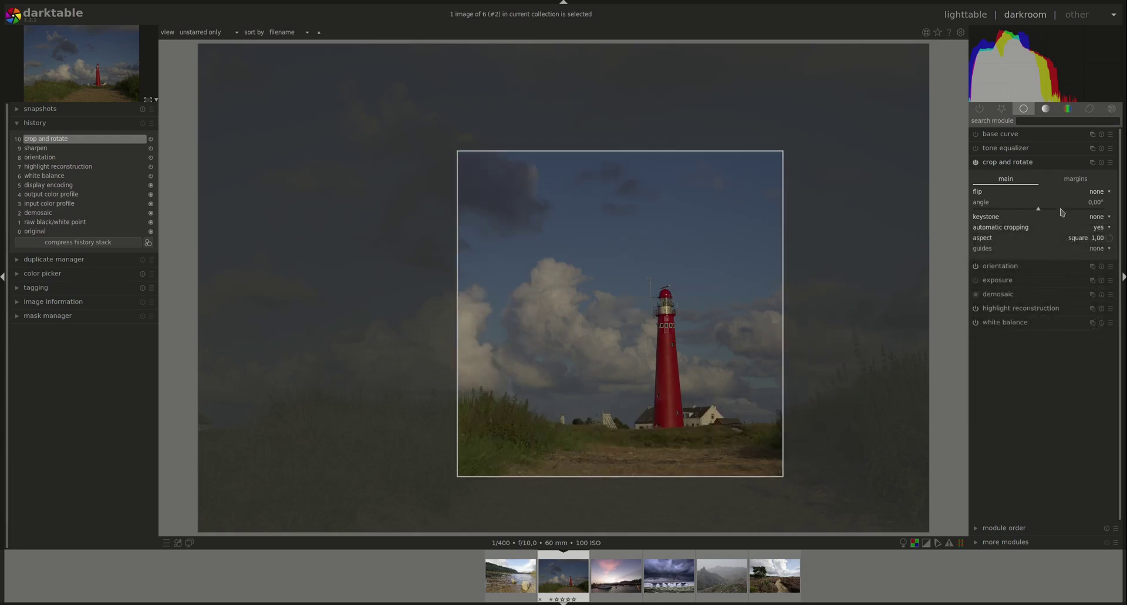
pyautogui.click(1084, 238)
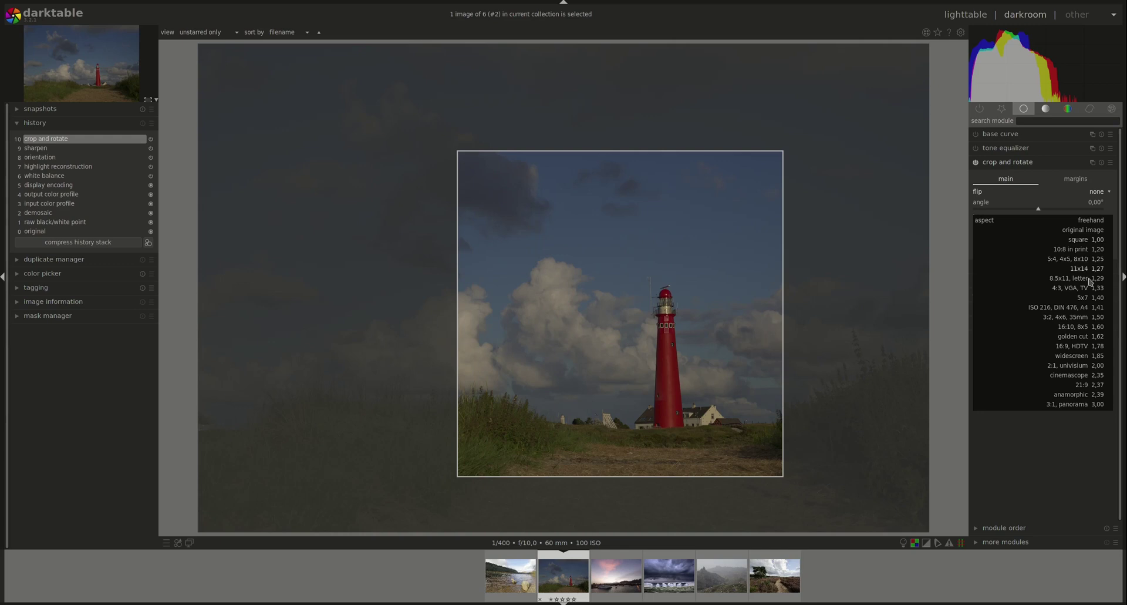
# Step: Apply the widescreen 1,85 ratio and refit the frame from its top-left corner
pyautogui.click(1080, 355)
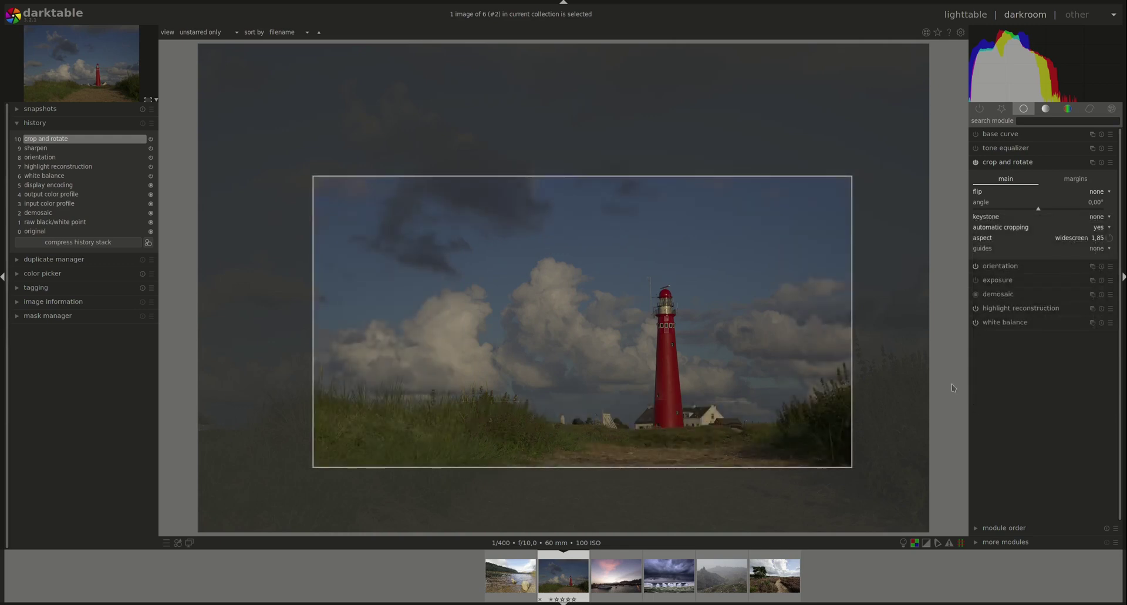
pyautogui.moveTo(774, 212); pyautogui.dragTo(765, 203)
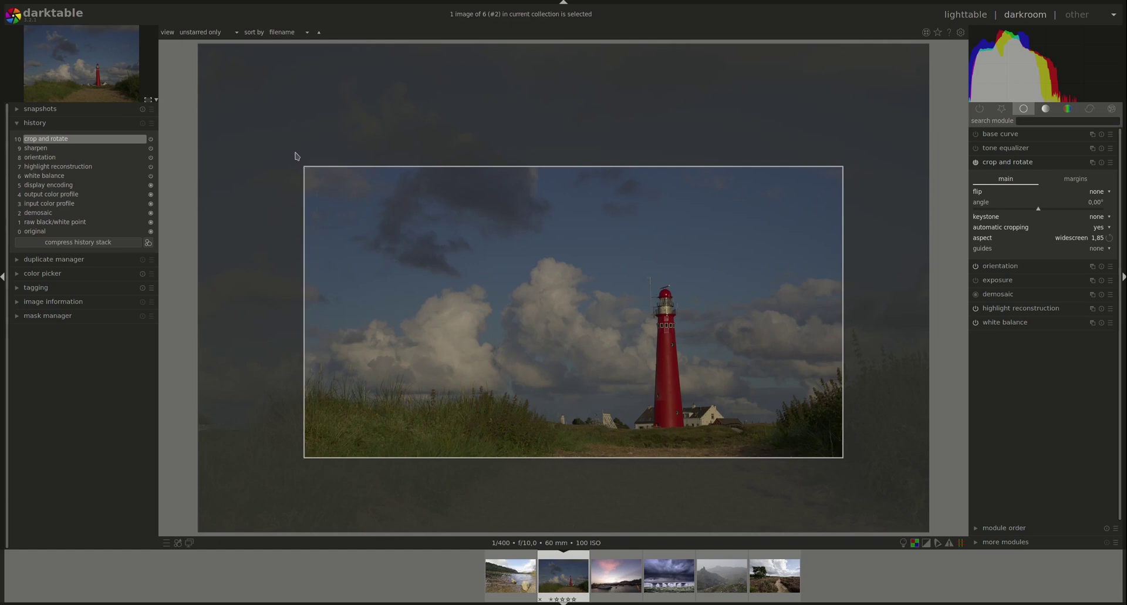
pyautogui.moveTo(308, 170); pyautogui.dragTo(345, 190)
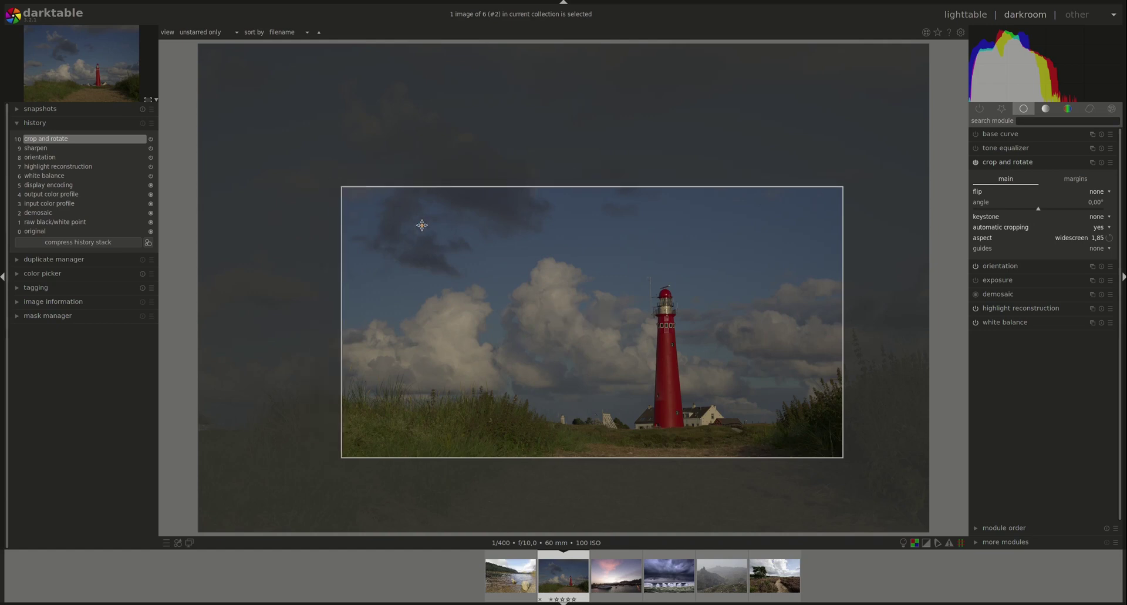
pyautogui.moveTo(347, 192); pyautogui.dragTo(337, 169)
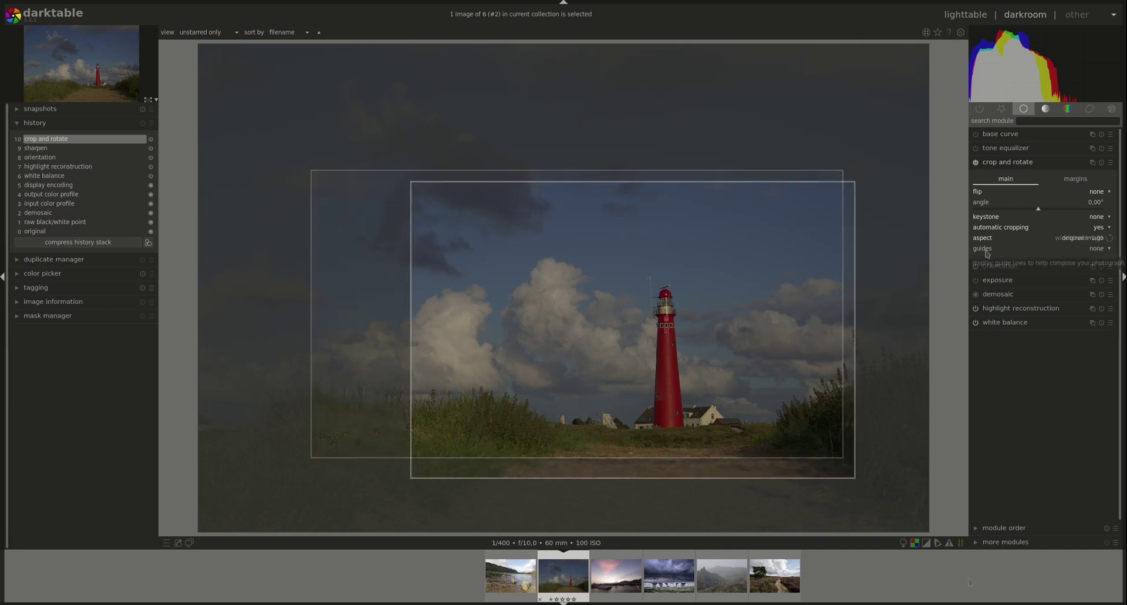
# Step: Overlay grid guides on the crop and shift the crop area slightly left
pyautogui.click(1106, 250)
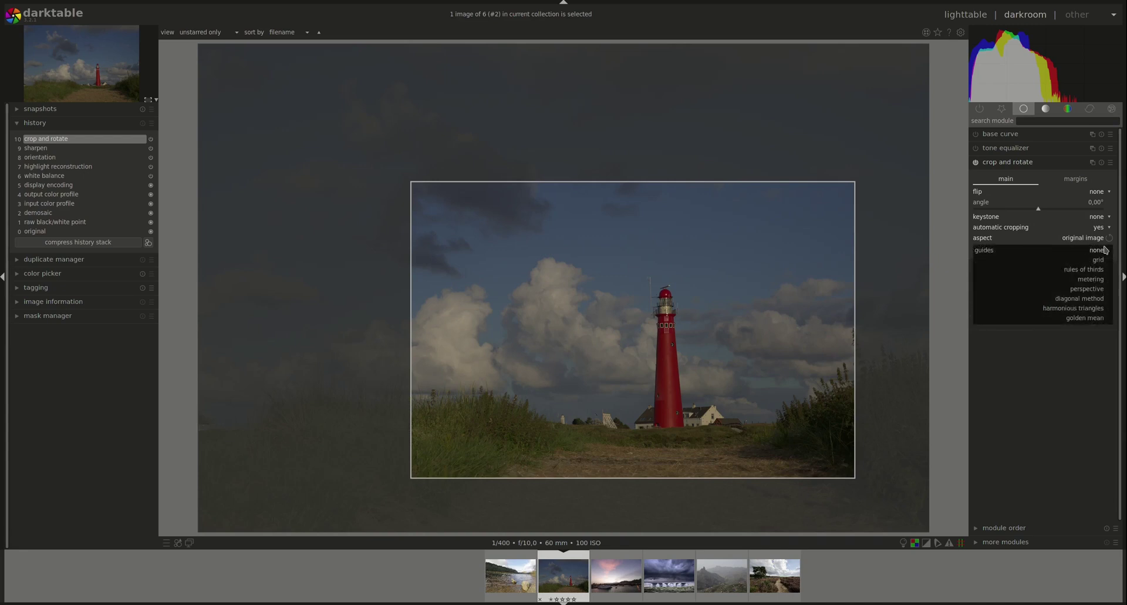
pyautogui.click(1098, 259)
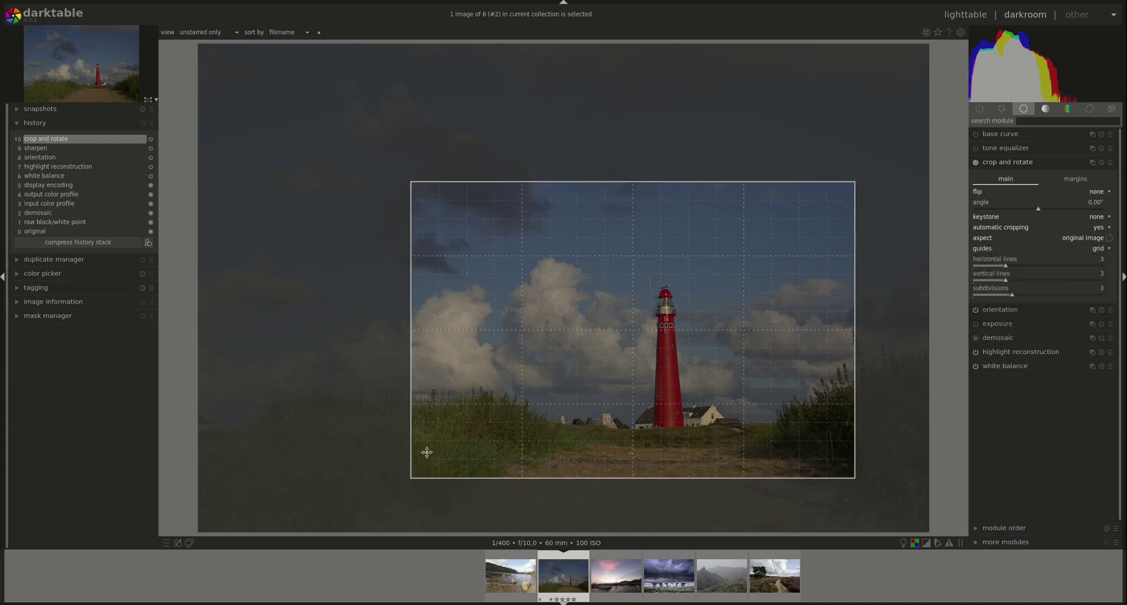
pyautogui.moveTo(624, 362); pyautogui.dragTo(673, 379)
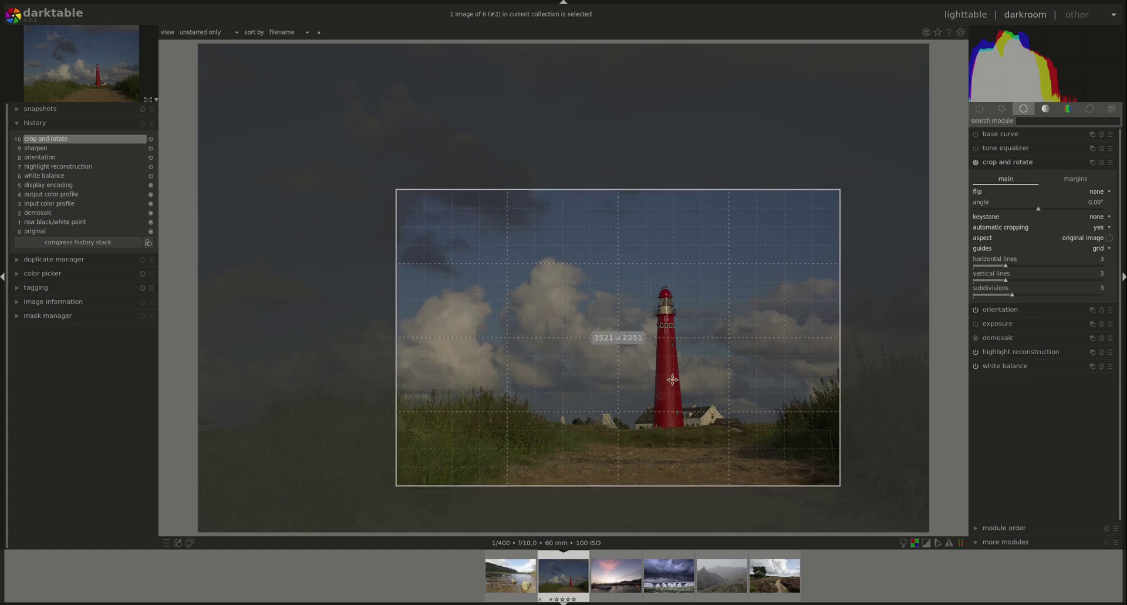
pyautogui.moveTo(770, 389); pyautogui.dragTo(733, 378)
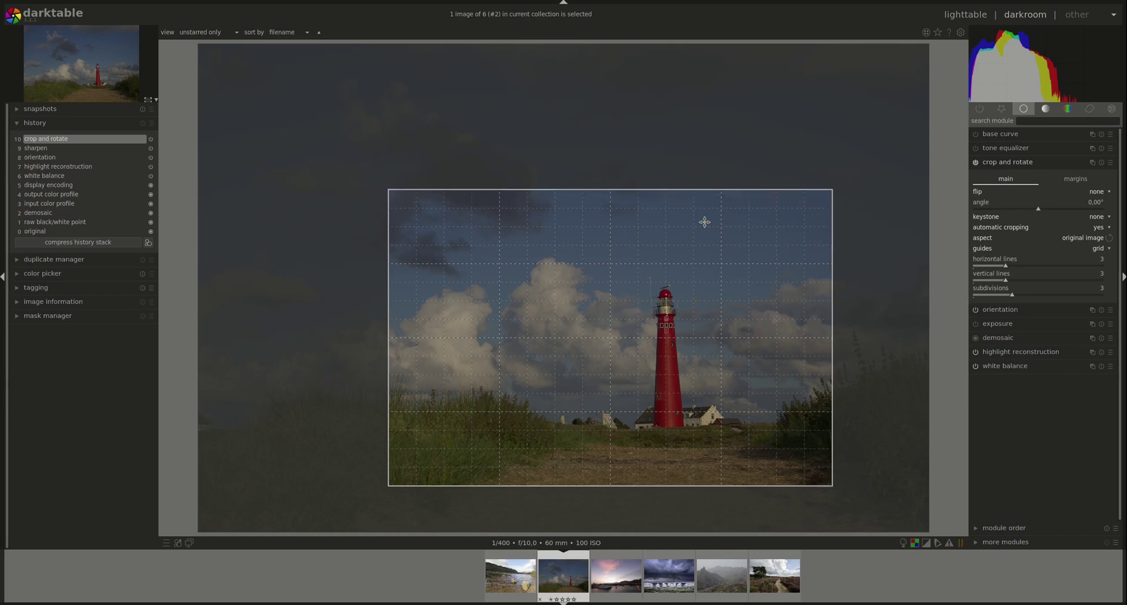
# Step: Try rules of thirds, metering, perspective and diagonal method crop guides
pyautogui.click(1099, 251)
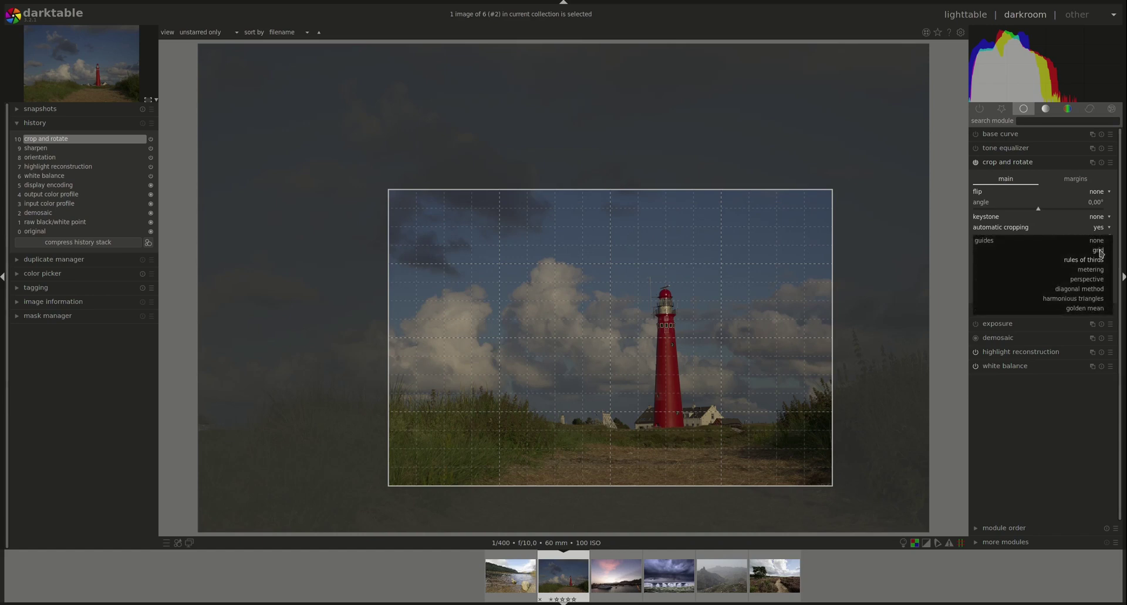
pyautogui.click(1090, 260)
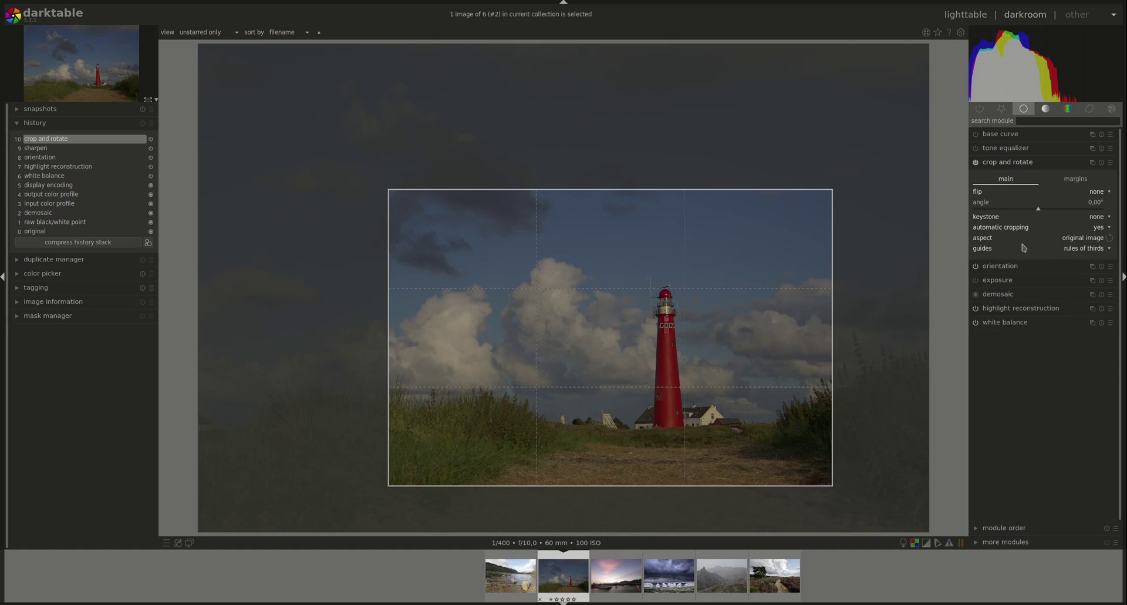
pyautogui.click(1074, 251)
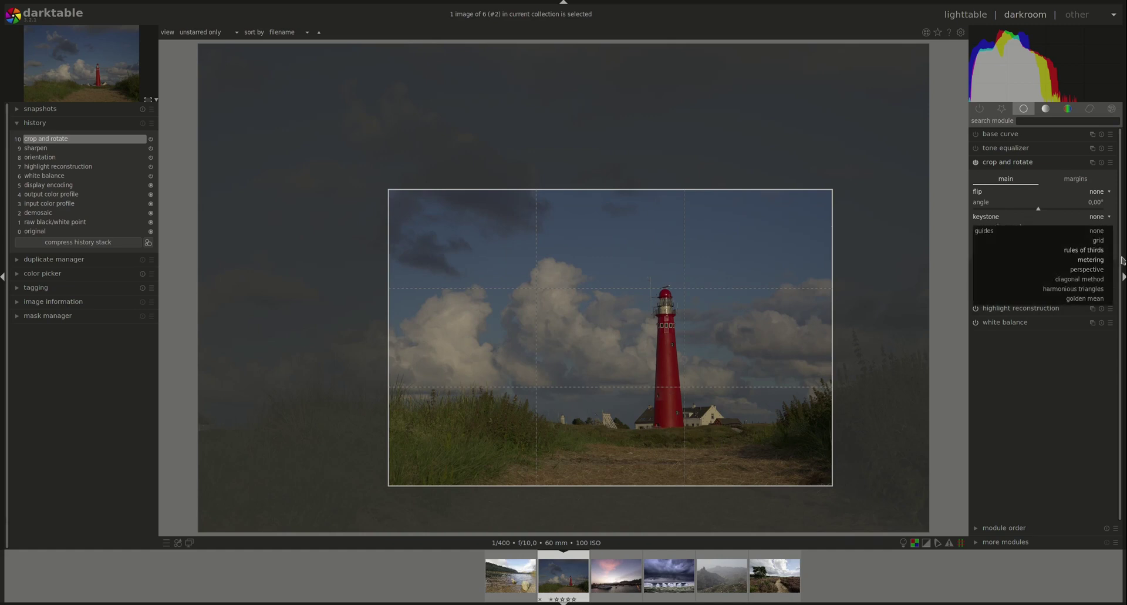
pyautogui.click(1099, 261)
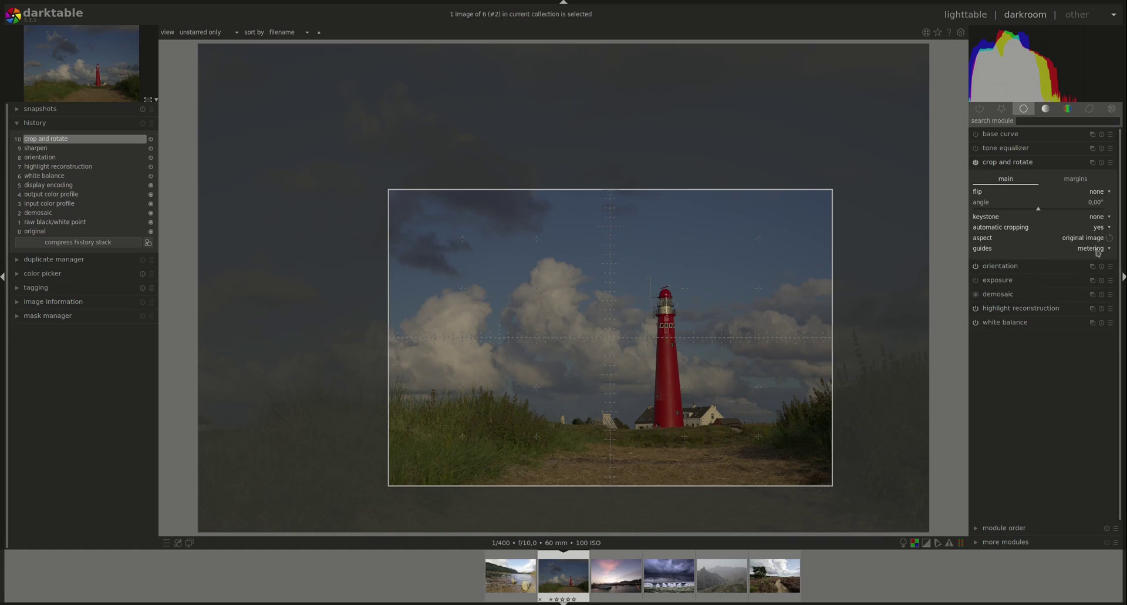
pyautogui.click(1098, 251)
pyautogui.click(1087, 259)
pyautogui.click(1102, 258)
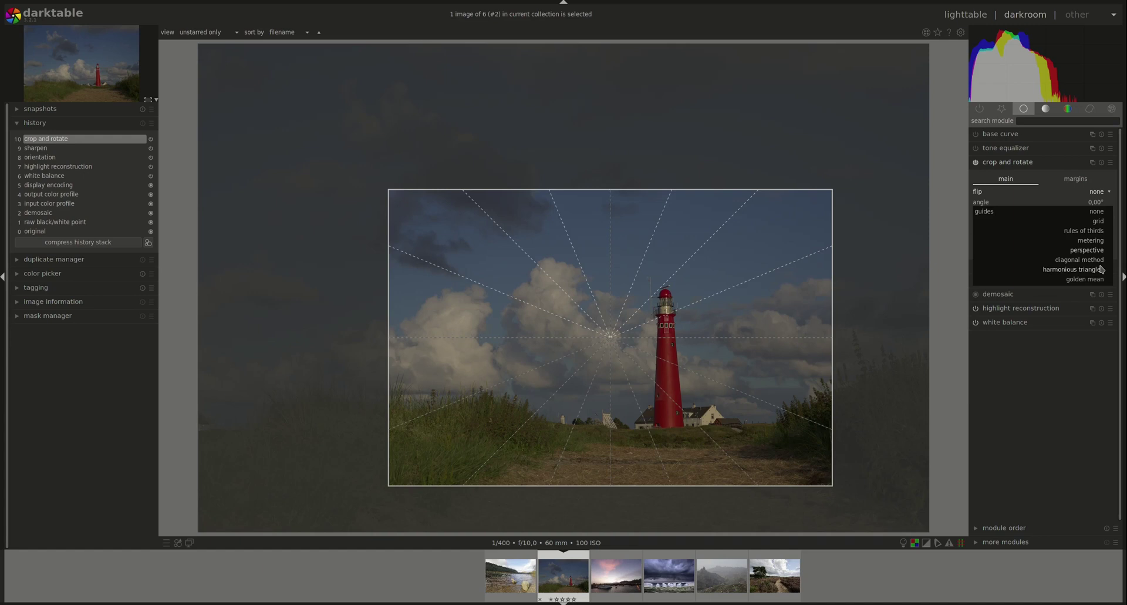
pyautogui.click(1101, 261)
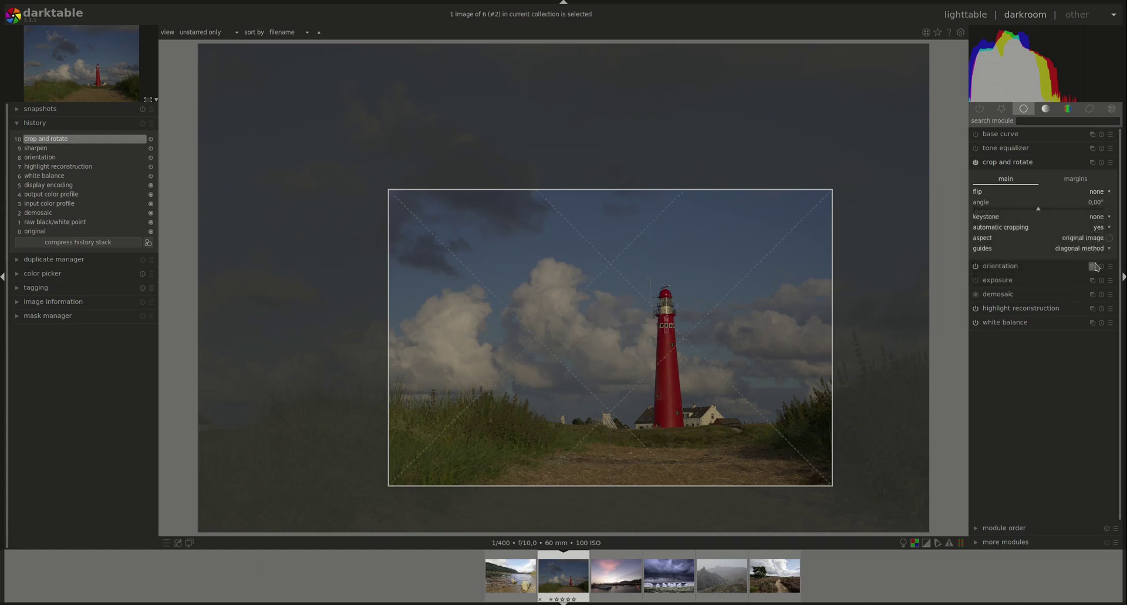
# Step: Switch the guides to harmonious triangles, then to golden mean
pyautogui.click(1093, 249)
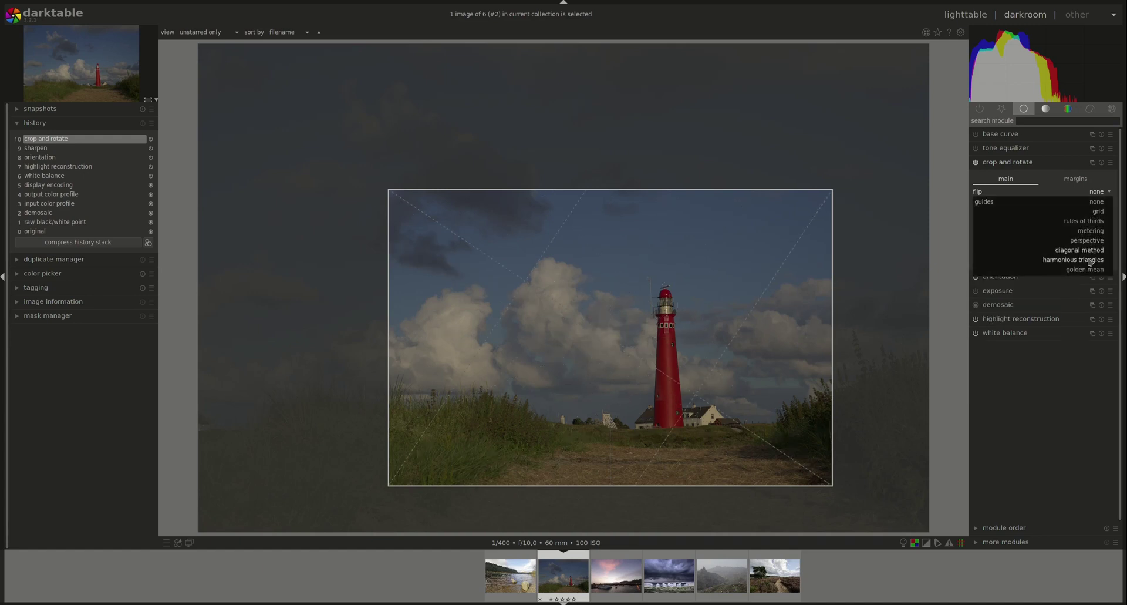
pyautogui.click(1090, 260)
pyautogui.click(1095, 250)
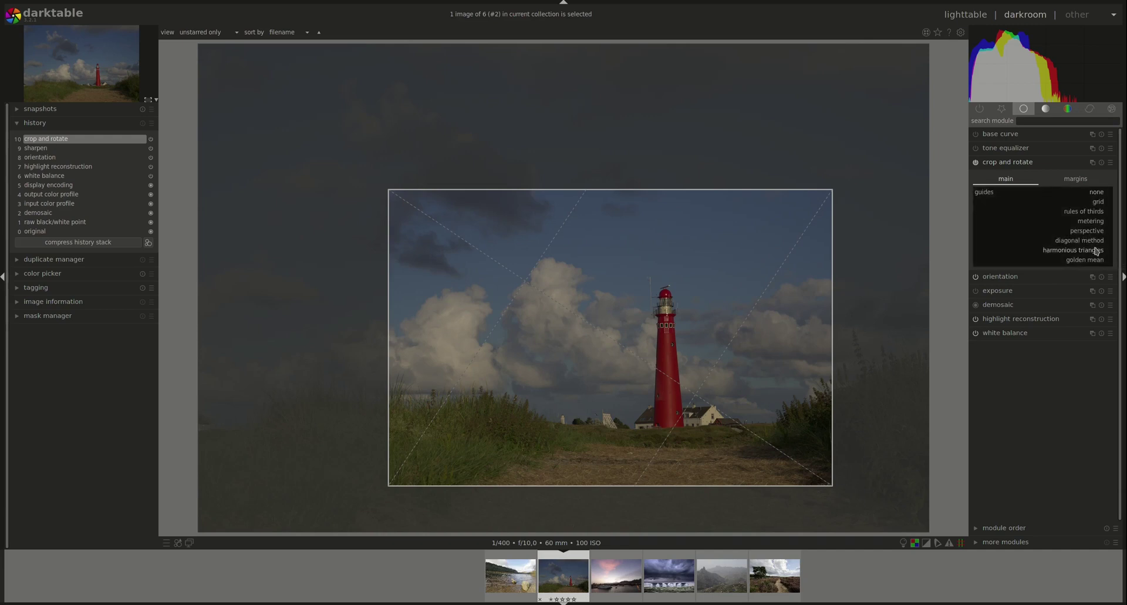
pyautogui.click(1096, 250)
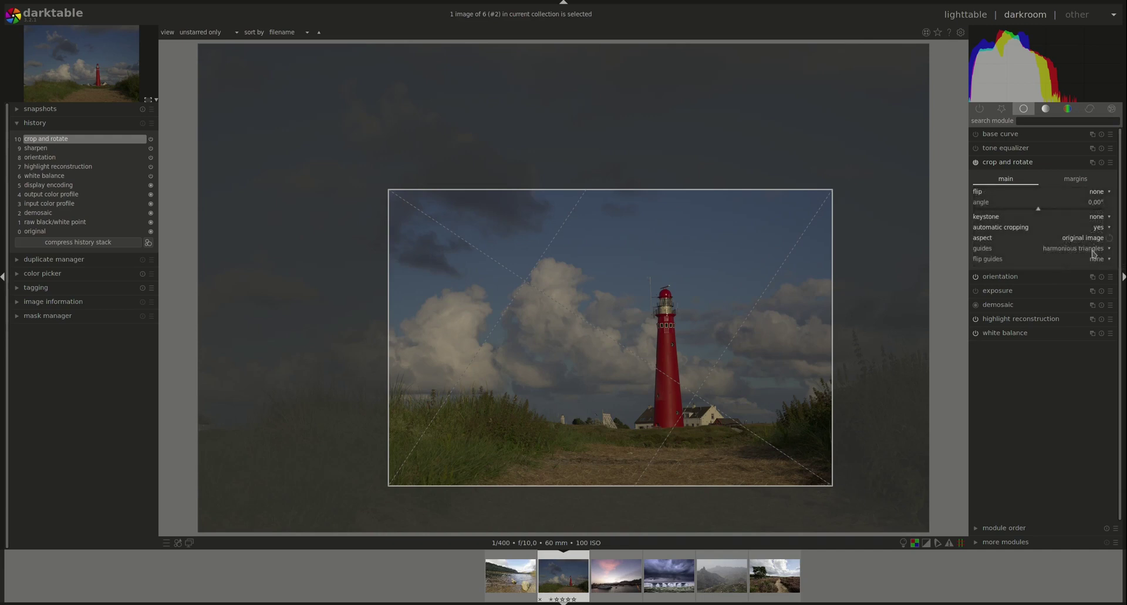
pyautogui.click(1093, 253)
pyautogui.click(1092, 260)
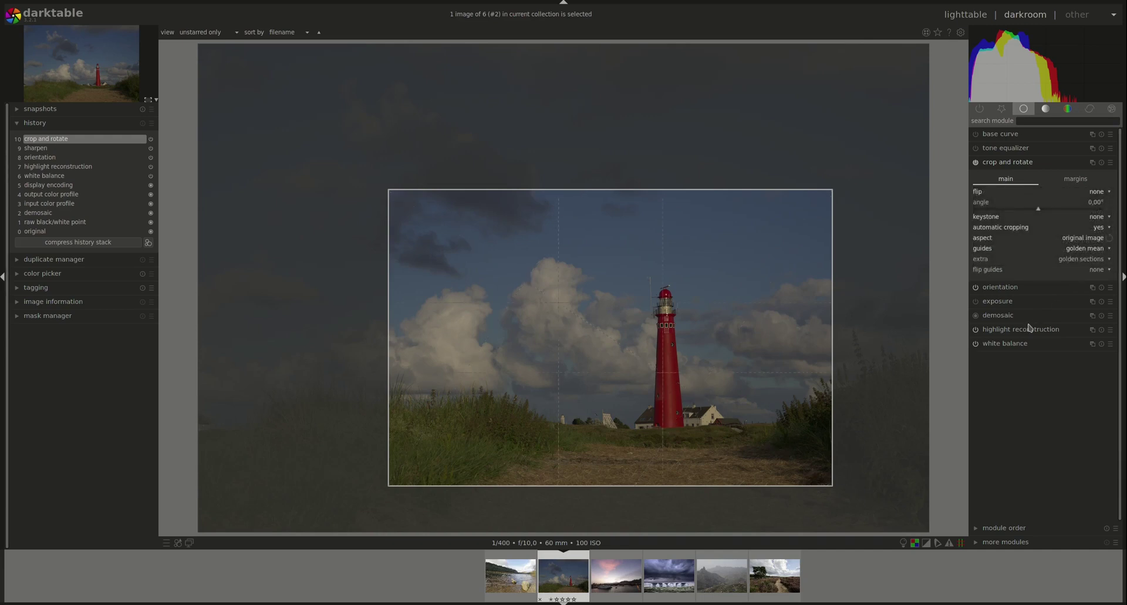
# Step: Add a golden spiral to the golden mean guides and flip them horizontally
pyautogui.click(1100, 265)
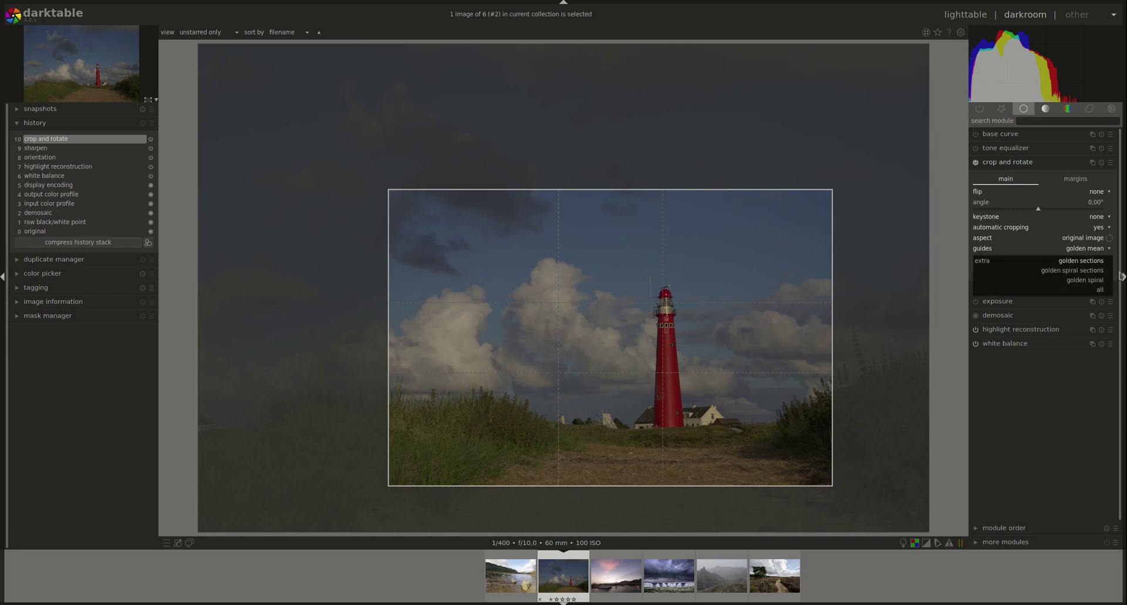
pyautogui.click(1072, 270)
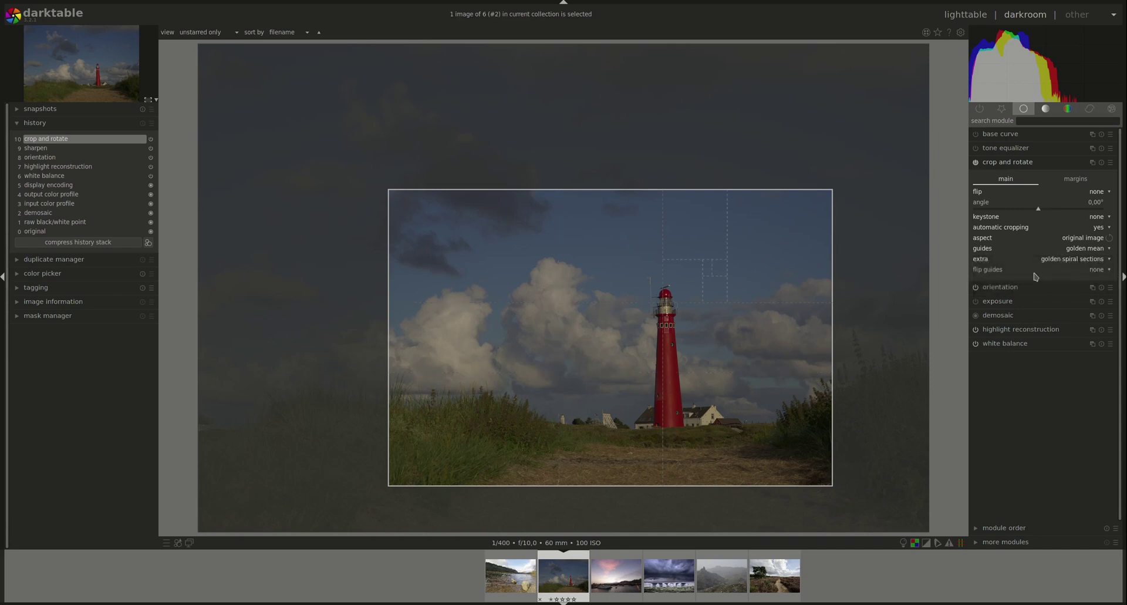
pyautogui.click(1089, 261)
pyautogui.click(1078, 271)
pyautogui.click(1099, 270)
pyautogui.click(1096, 276)
pyautogui.click(1092, 282)
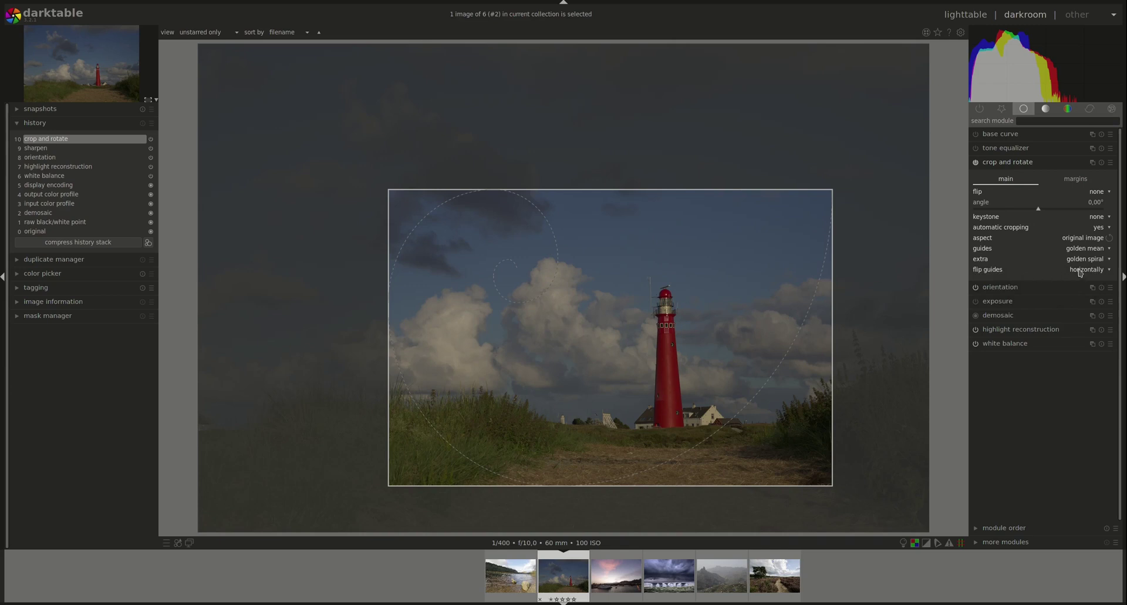
pyautogui.click(1102, 249)
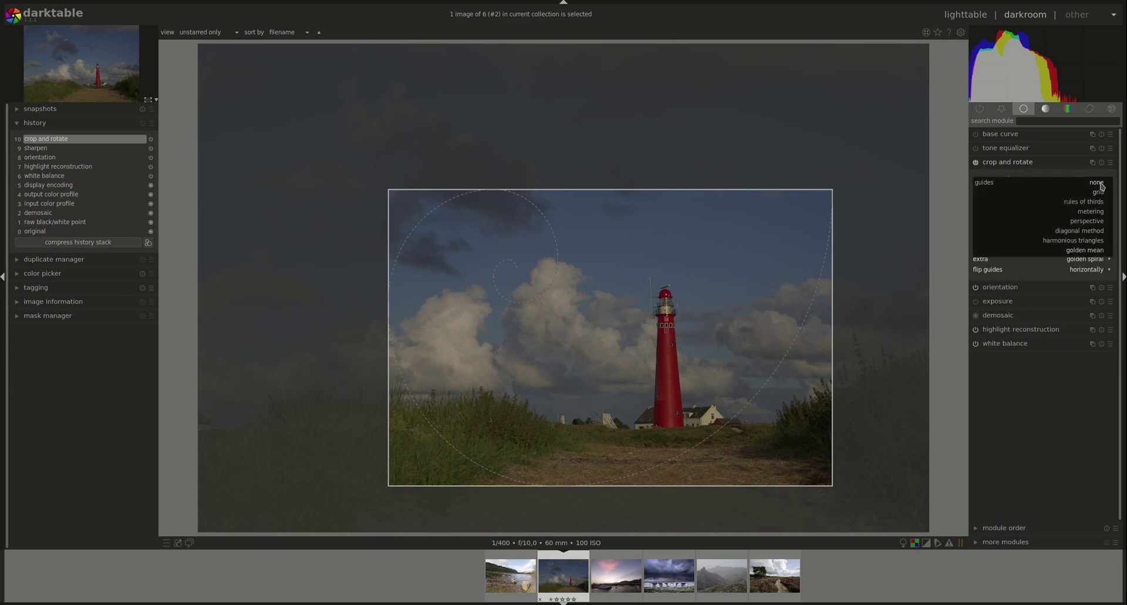
# Step: Set the crop guides to none and slightly resize the original-ratio crop frame
pyautogui.click(1097, 182)
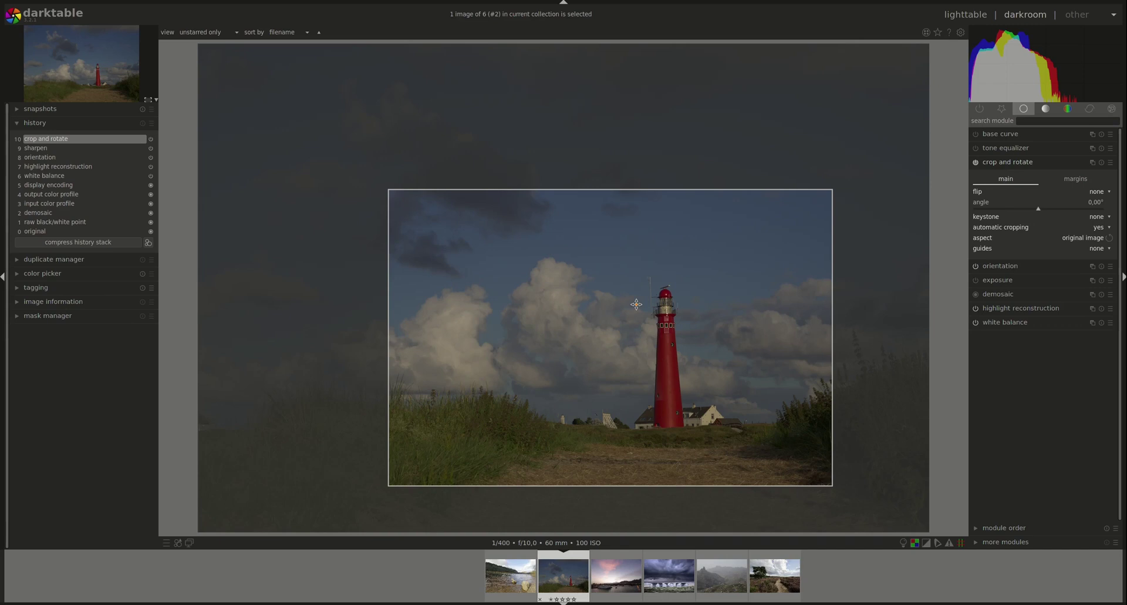
pyautogui.moveTo(1010, 327); pyautogui.dragTo(1022, 296)
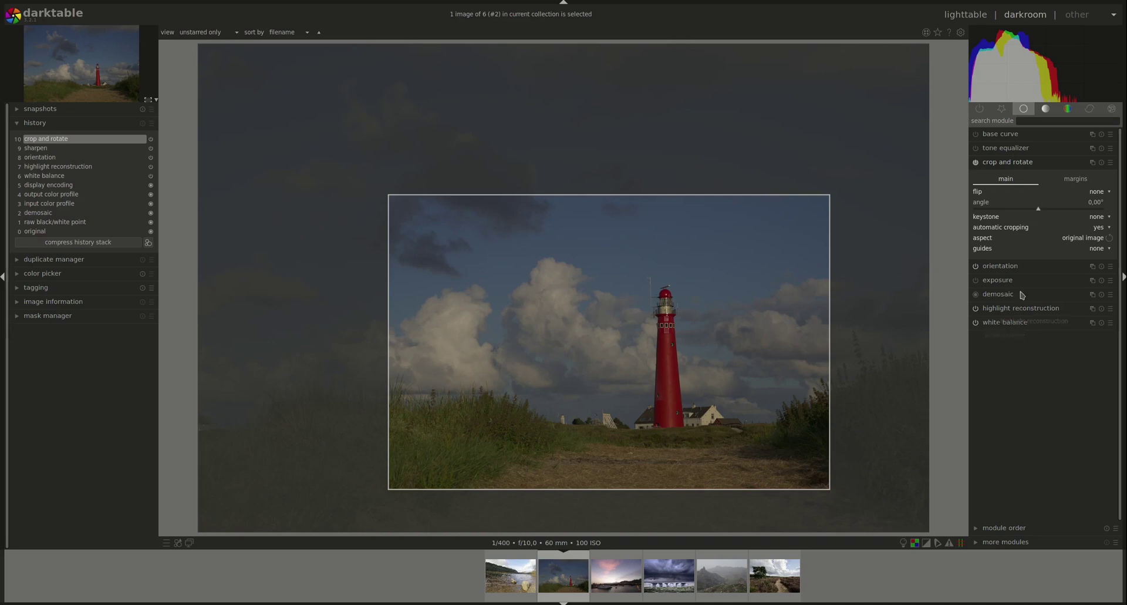
# Step: Set crop margins to left 37.89%, right 4.48%, top 21.94% and bottom 18.63% around the lighthouse
pyautogui.click(1077, 182)
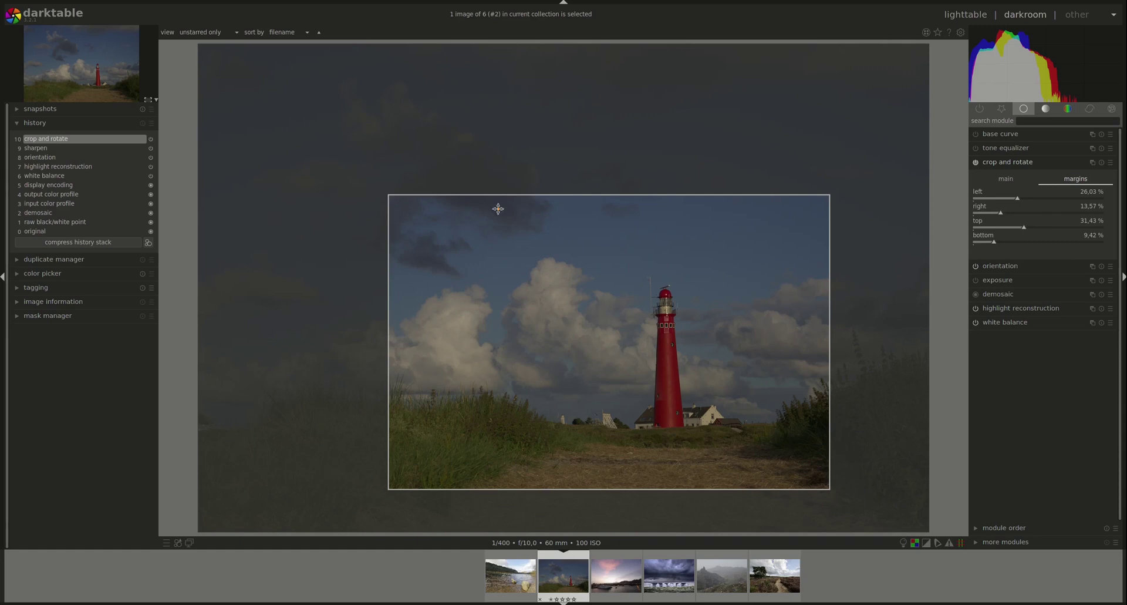
pyautogui.click(1020, 199)
pyautogui.scroll(10, 1020, 202)
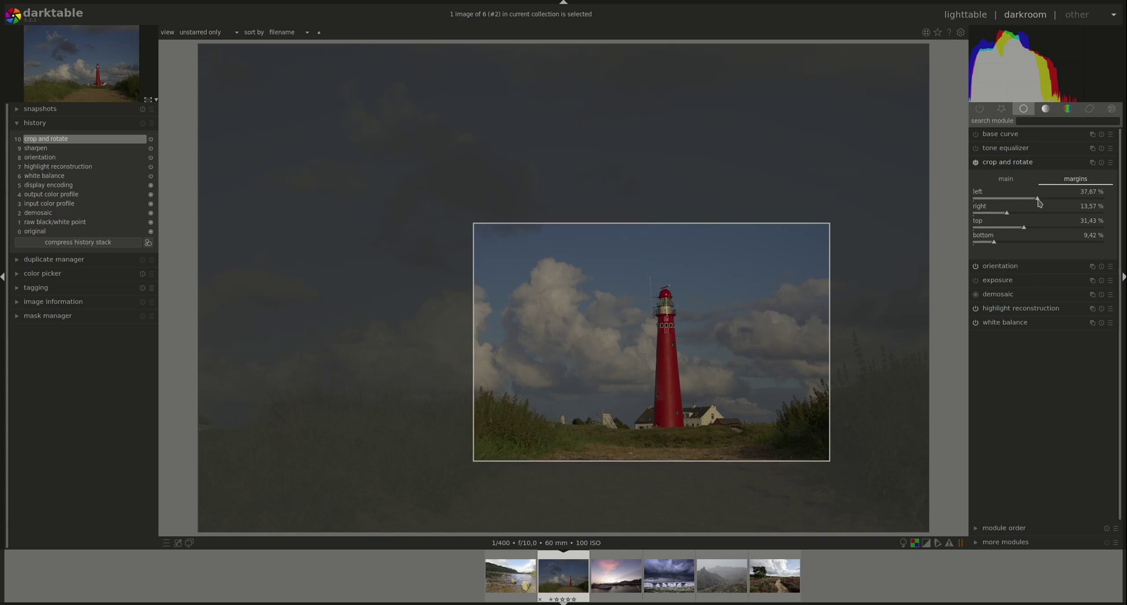
pyautogui.scroll(-9, 1012, 214)
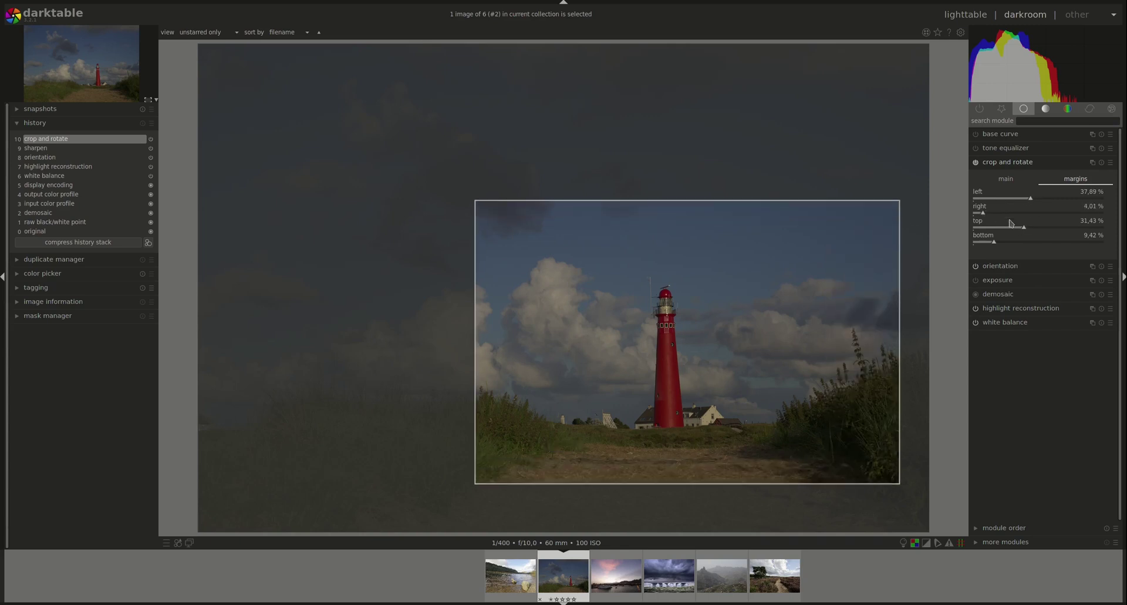
pyautogui.scroll(-9, 1026, 234)
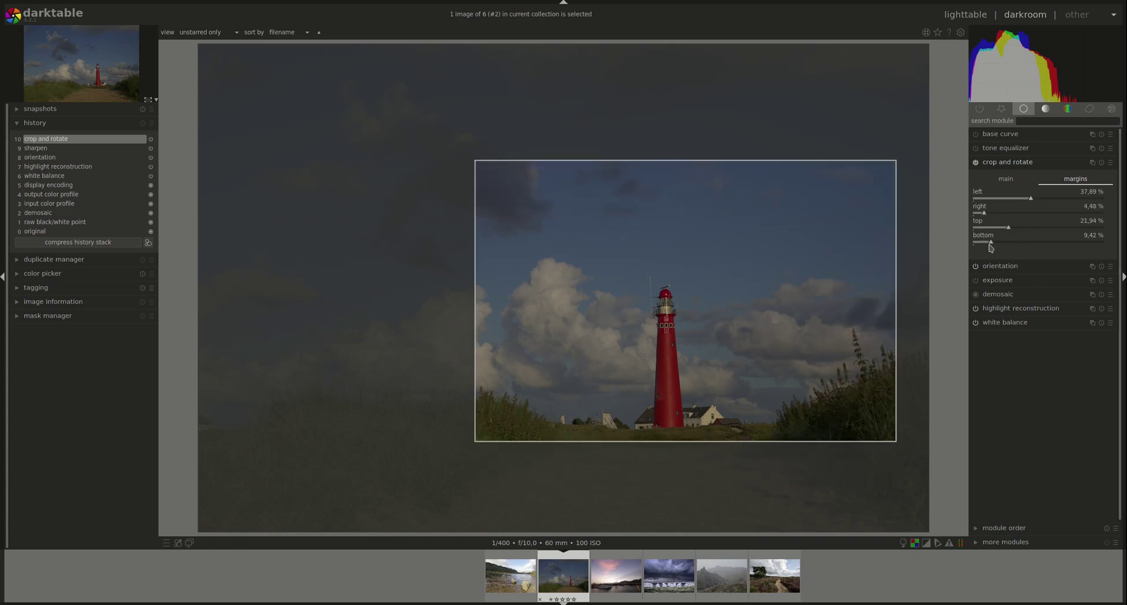
pyautogui.scroll(3, 999, 247)
pyautogui.moveTo(999, 247); pyautogui.dragTo(1005, 247)
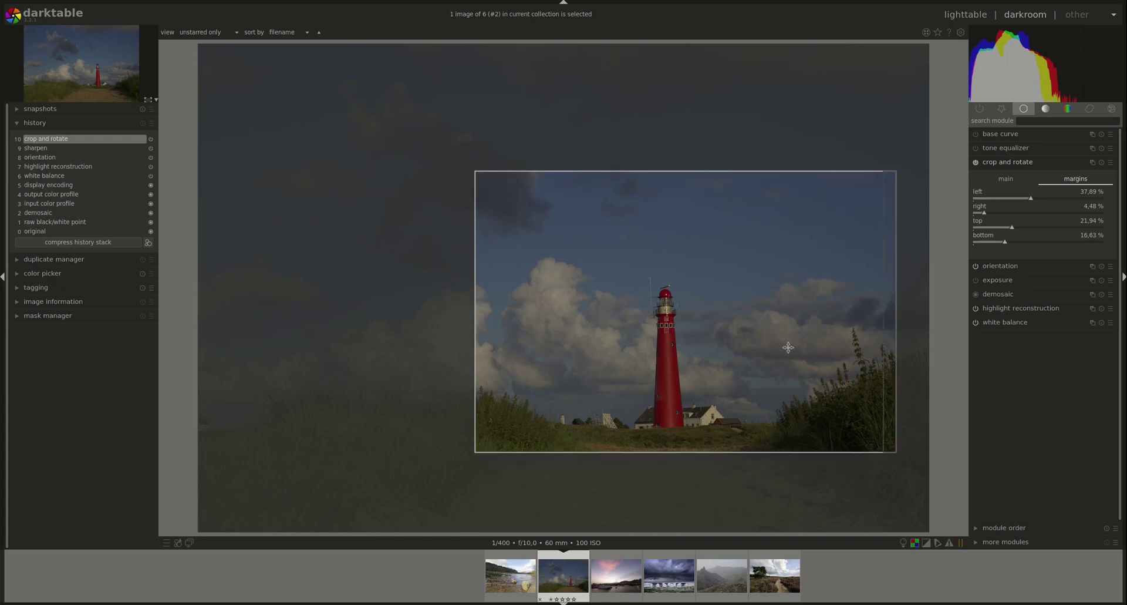
# Step: Change the crop aspect to freehand in the main crop settings
pyautogui.click(1005, 179)
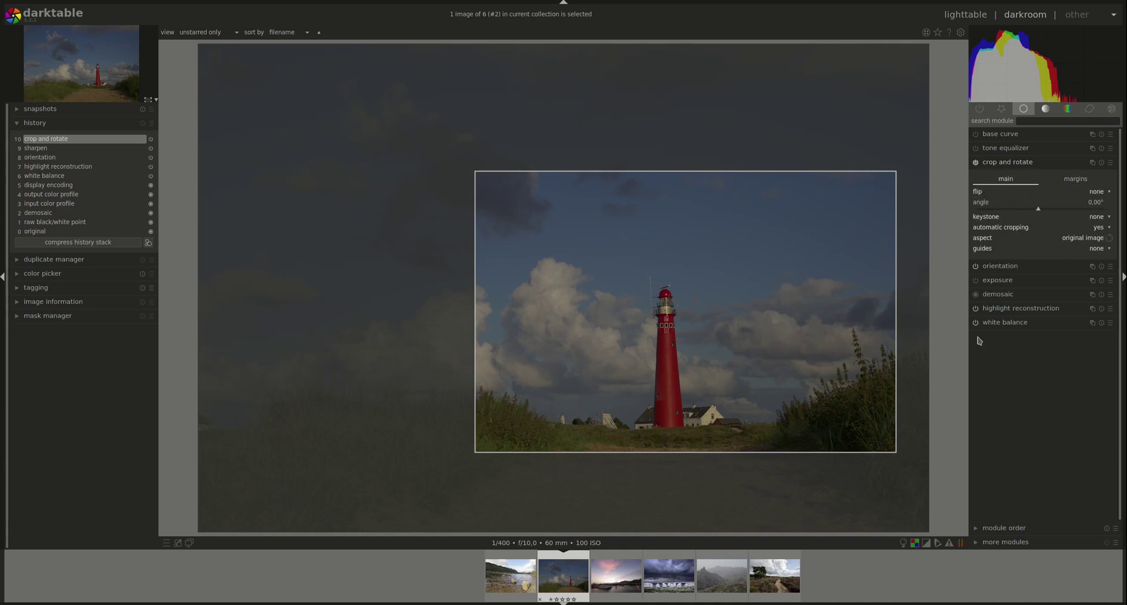
pyautogui.click(1092, 238)
pyautogui.click(1094, 230)
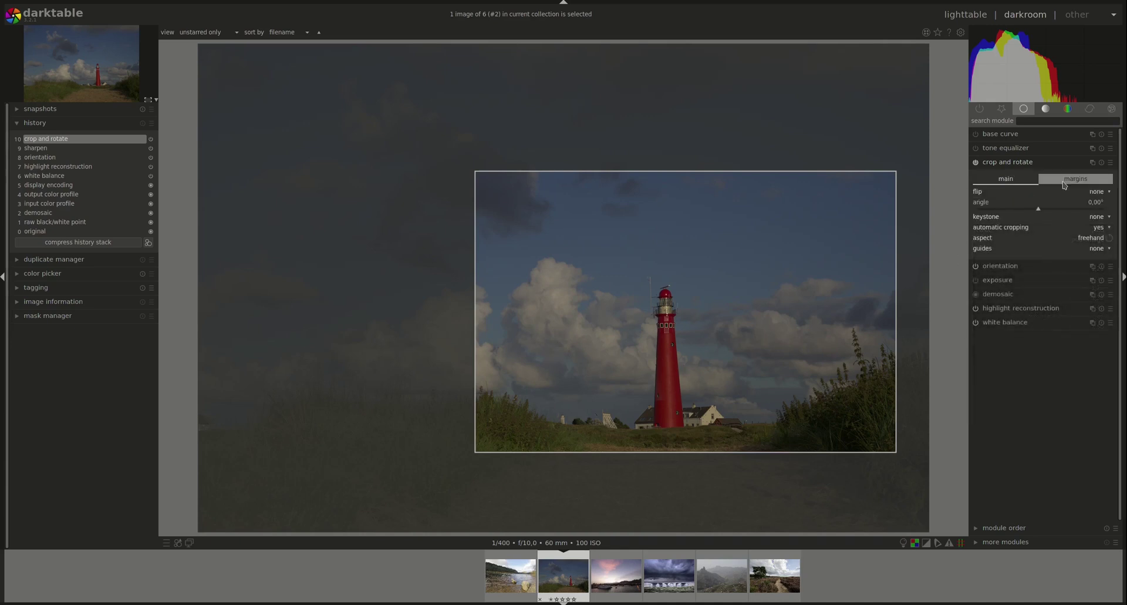
# Step: Adjust margins to left 33.03%, right 16.18%, top 31.30%, bottom 14.66%
pyautogui.click(1064, 180)
pyautogui.click(1032, 201)
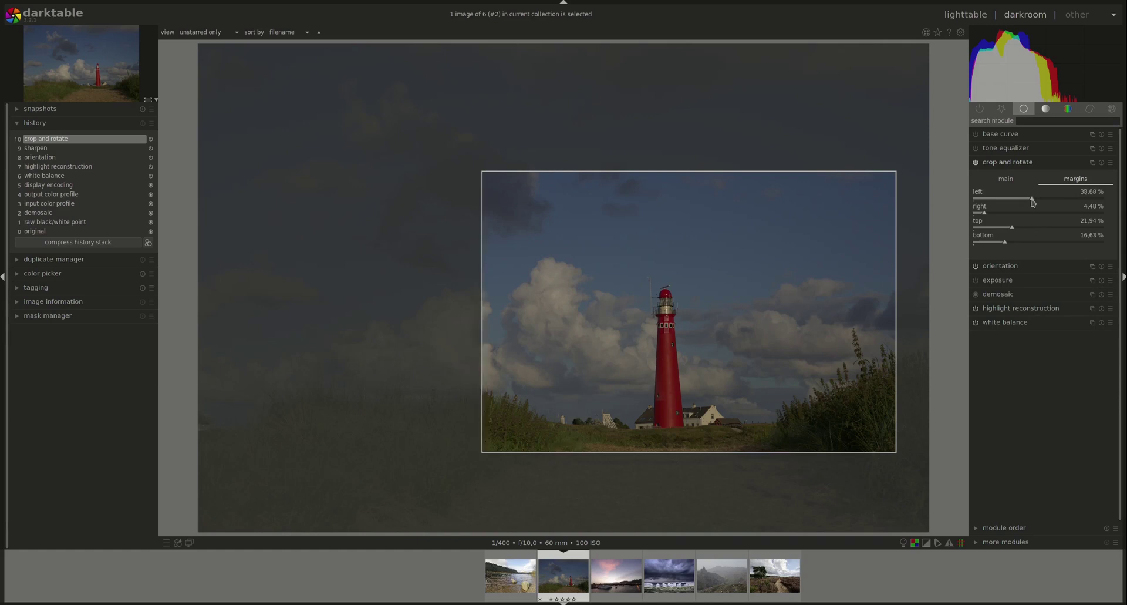
pyautogui.moveTo(1033, 202); pyautogui.dragTo(1011, 216)
pyautogui.click(989, 217)
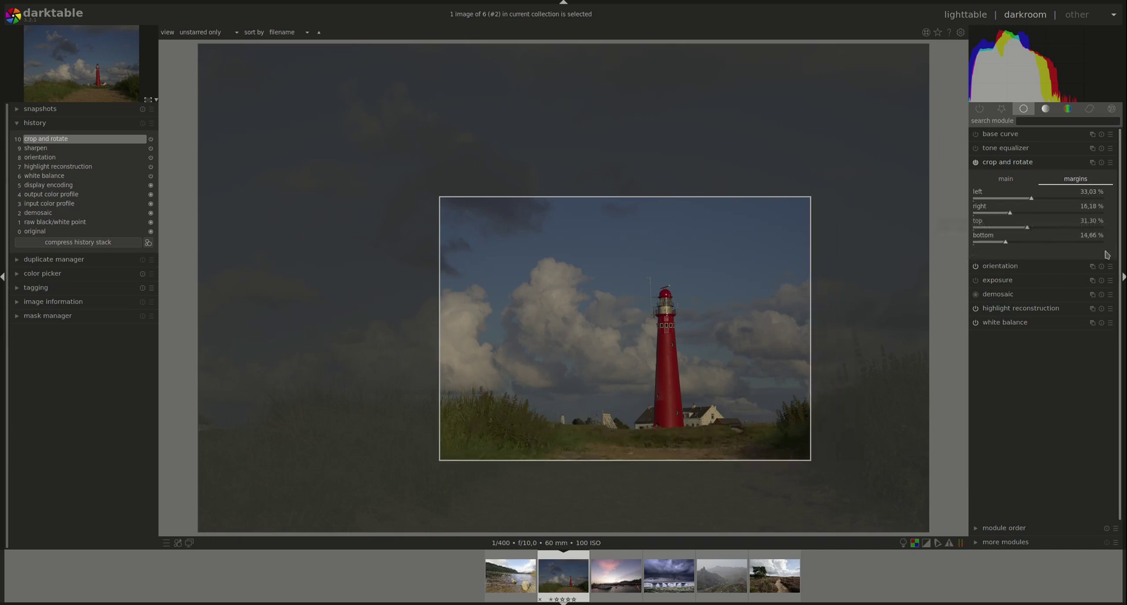
# Step: Return to the main crop tab, keeping the freehand crop at 33.03/16.18/31.30/14.66% margins
pyautogui.click(1005, 179)
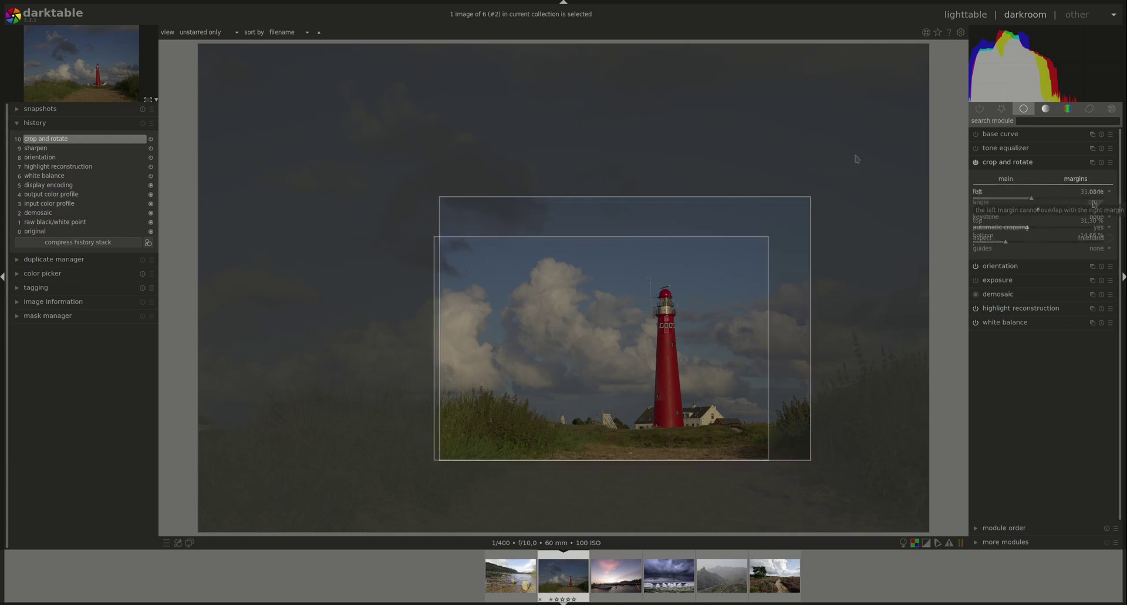